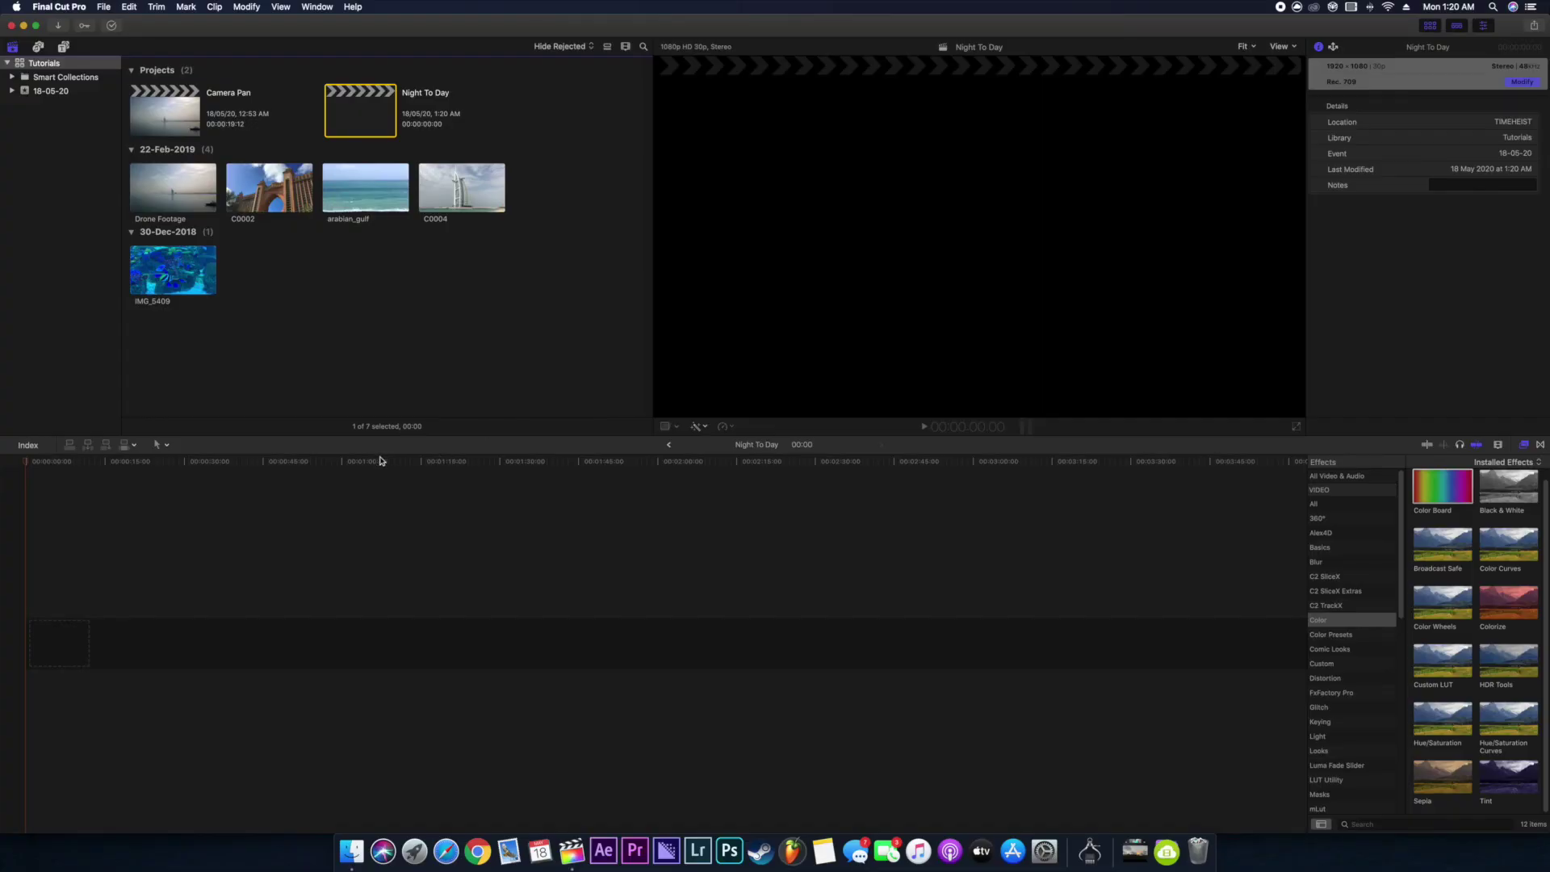
Open the Night To Day project and drag C0002.mp4 from the Day to Night folder into its timeline.
left_click(361, 101)
left_click(153, 651)
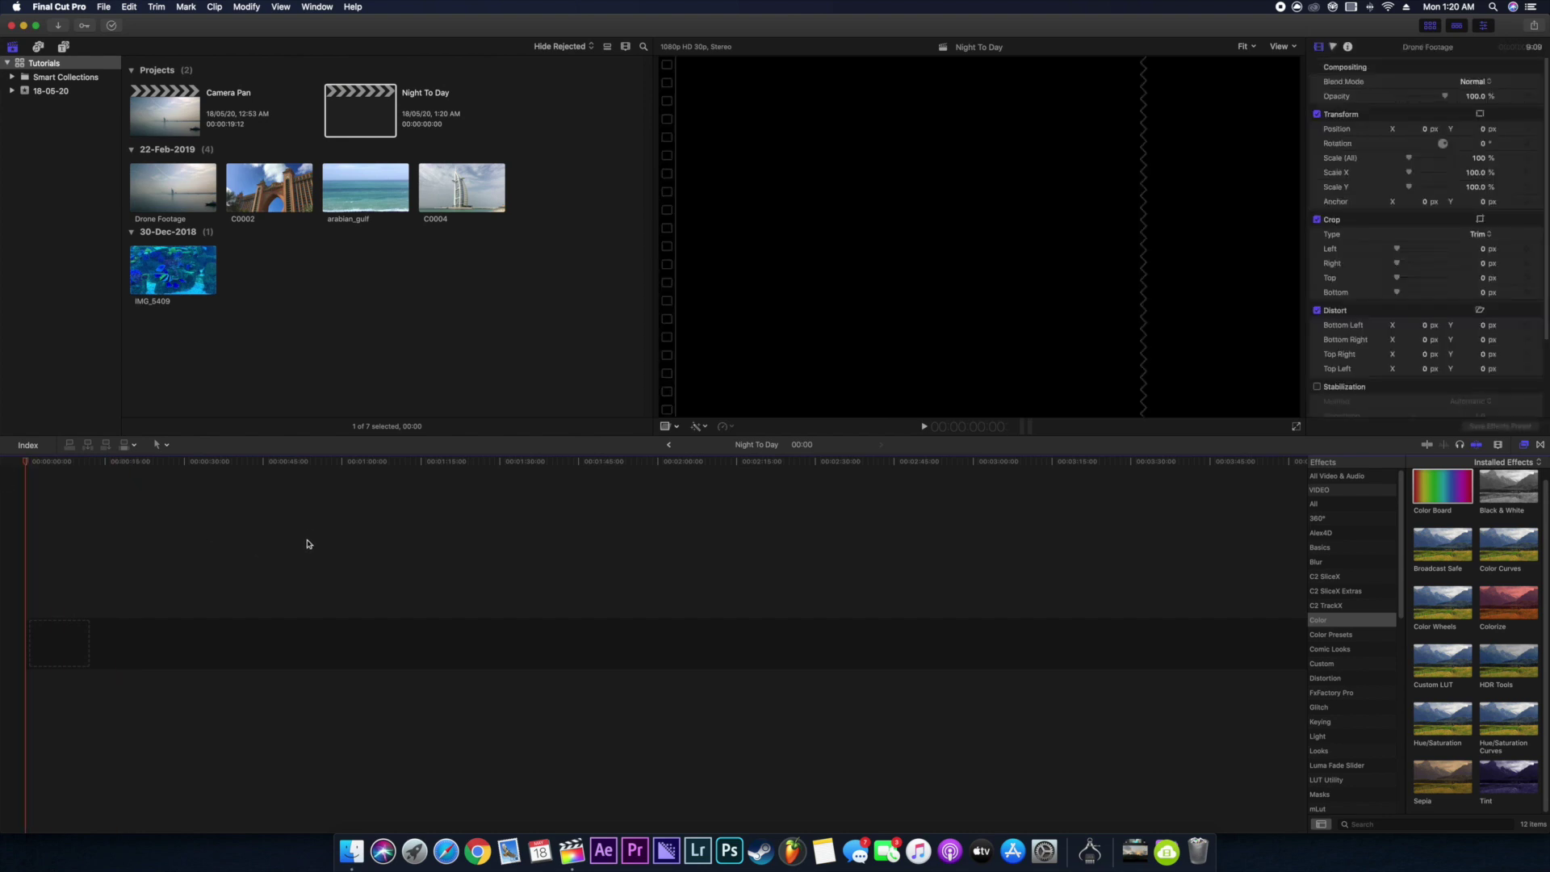
left_click(352, 852)
left_click(130, 111)
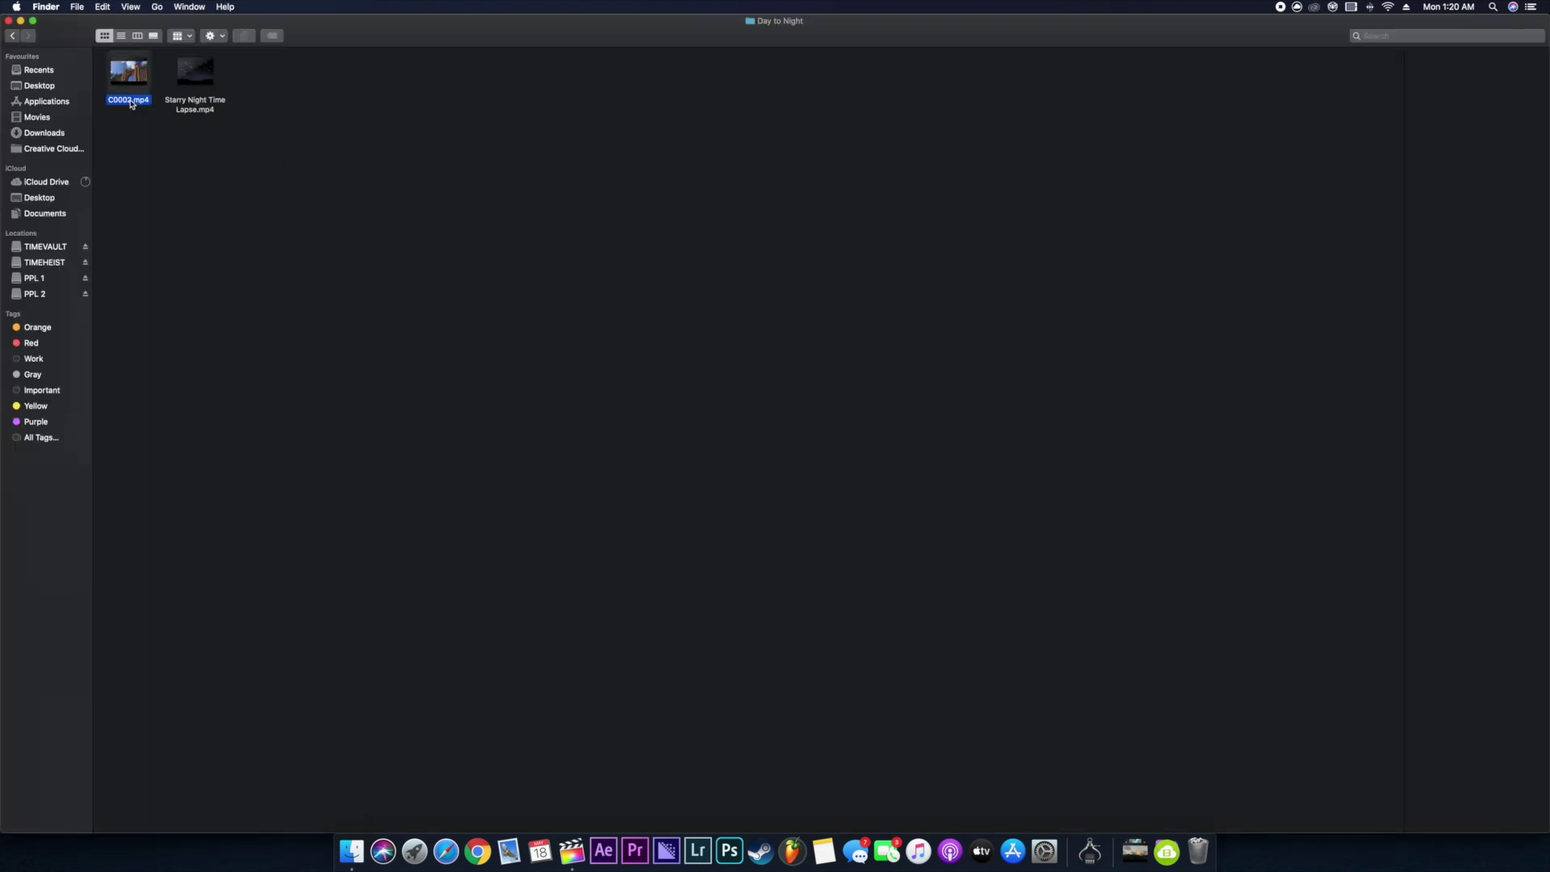
left_click_drag(130, 112, 53, 644)
key("super+Tab")
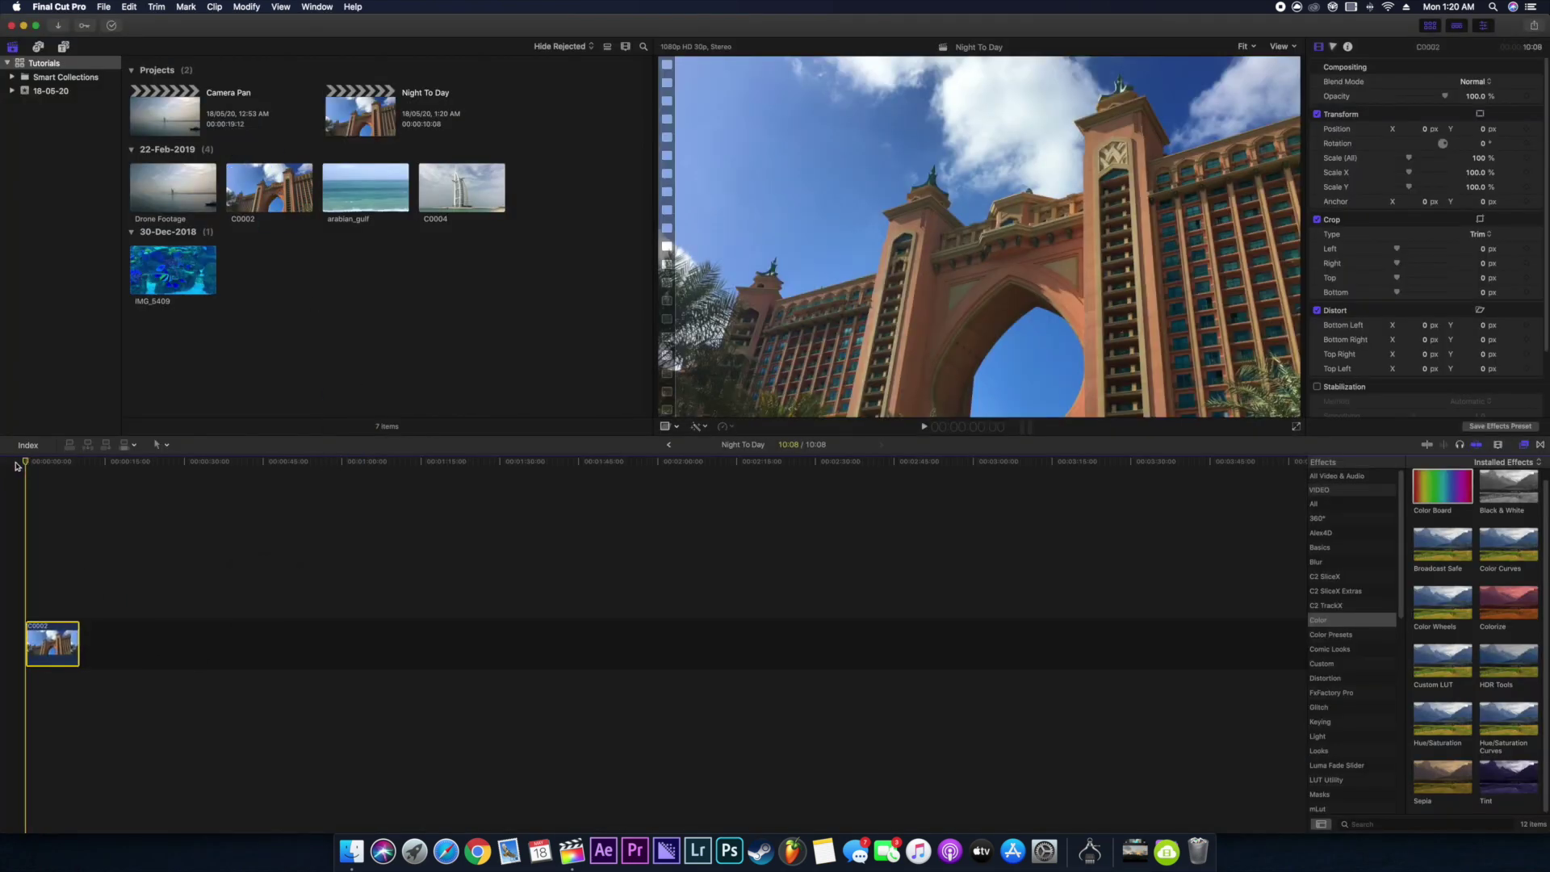
Split C0002 near the 2-second mark and retime its second part to Fast.
key("shift+z")
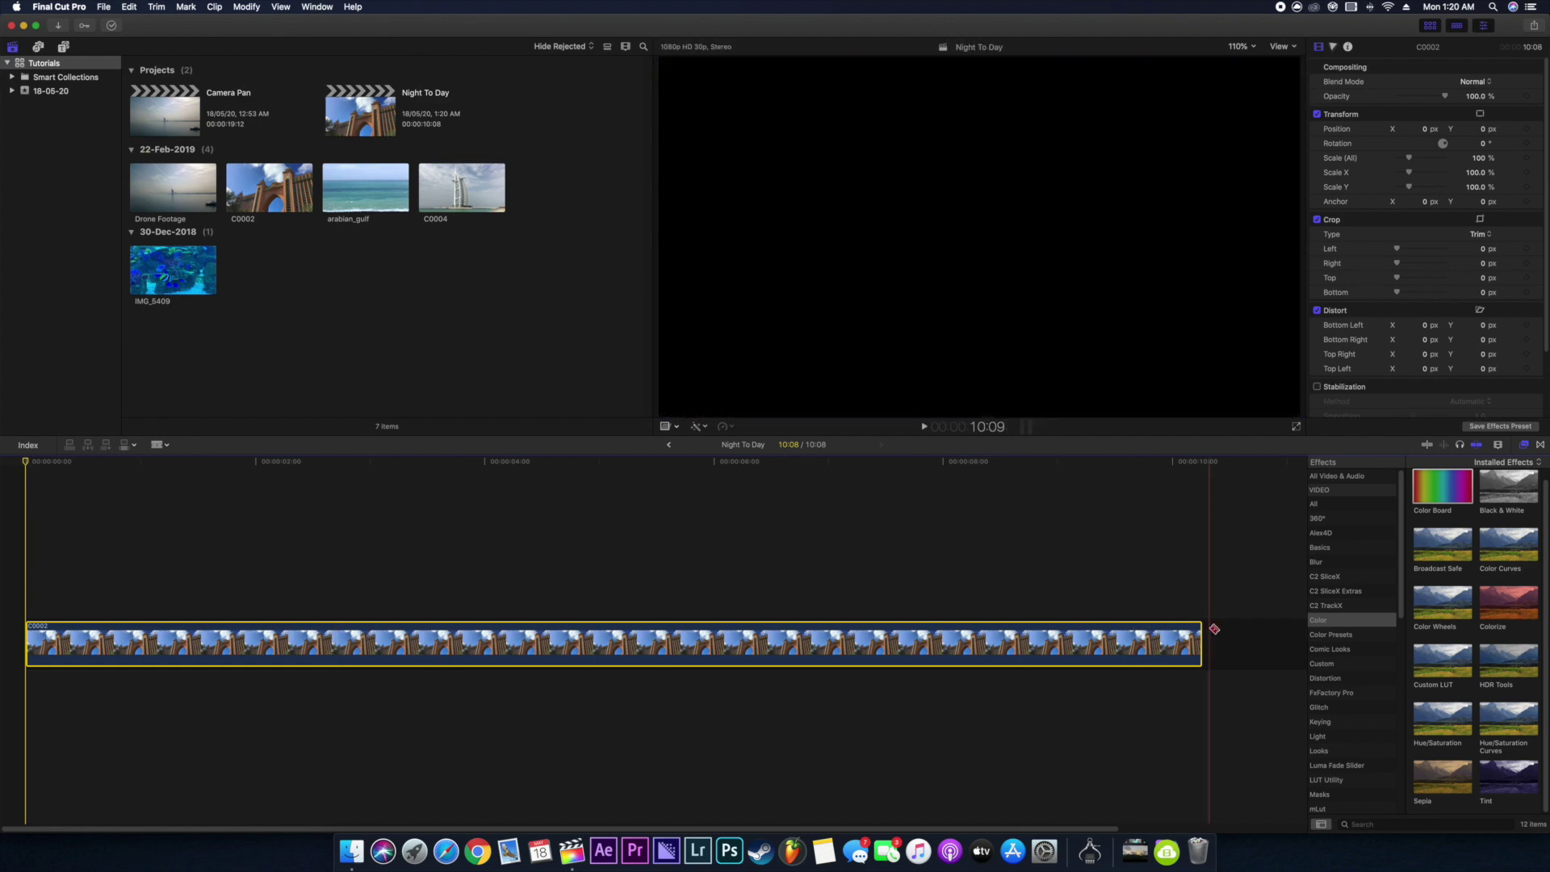
left_click(1203, 462)
key("Home")
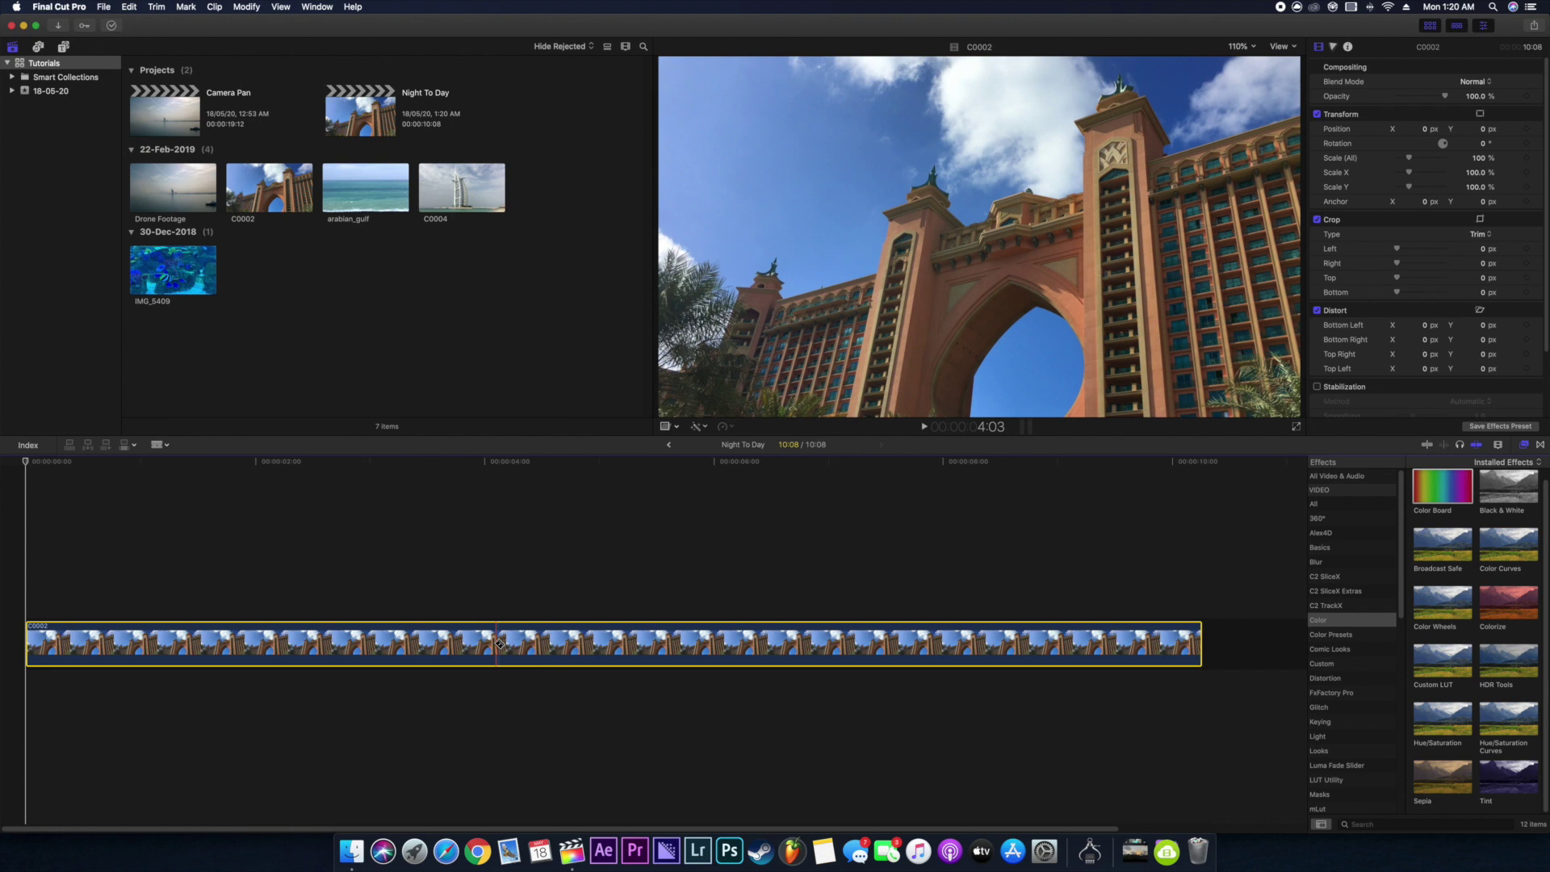
left_click(510, 646)
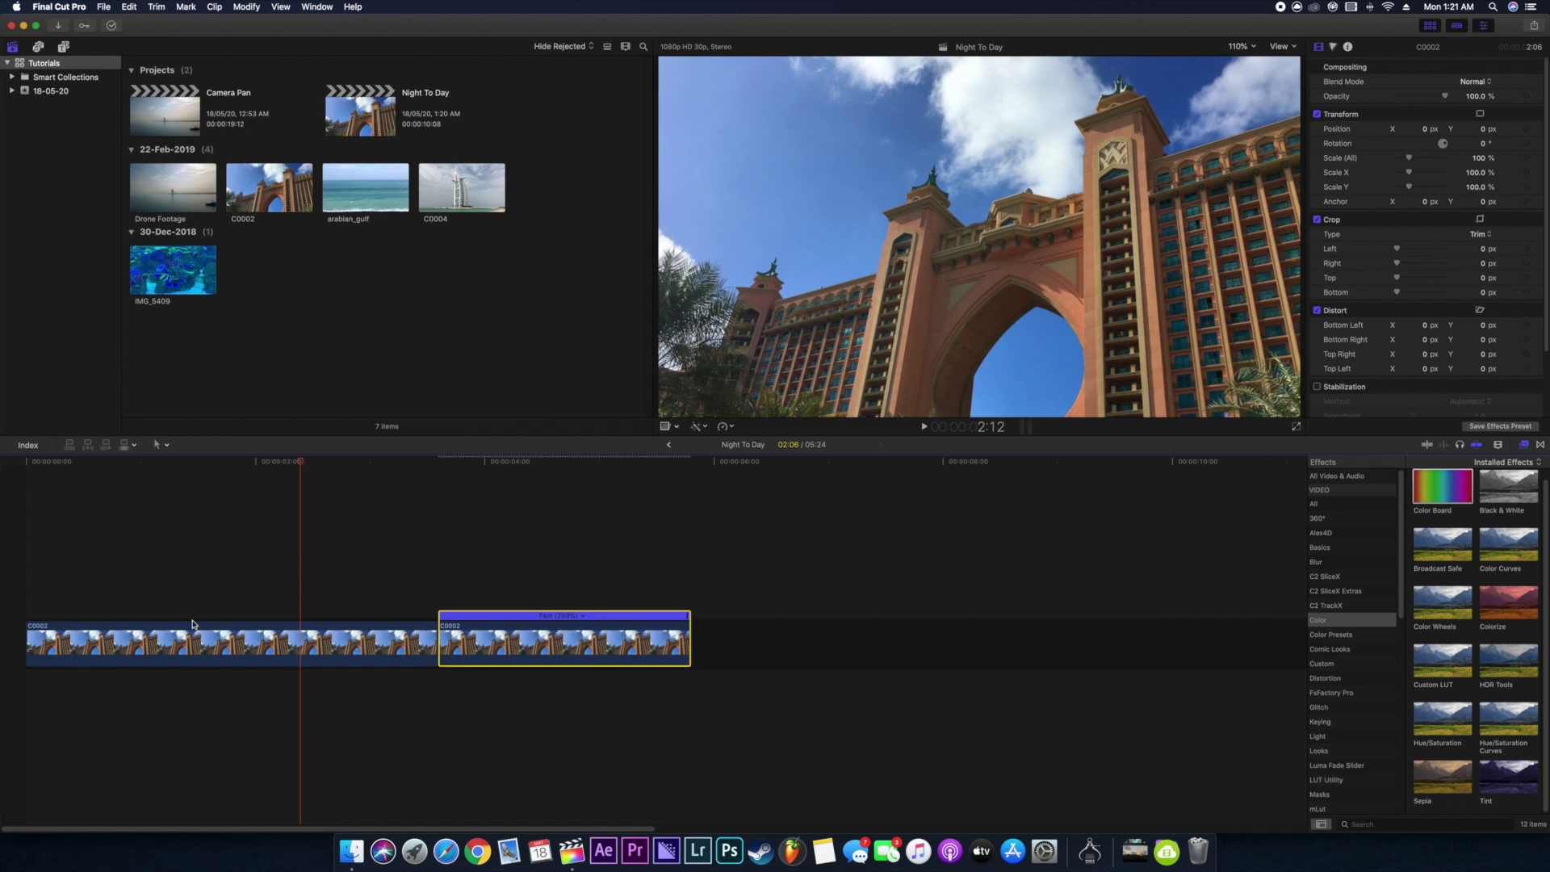
key("super+z")
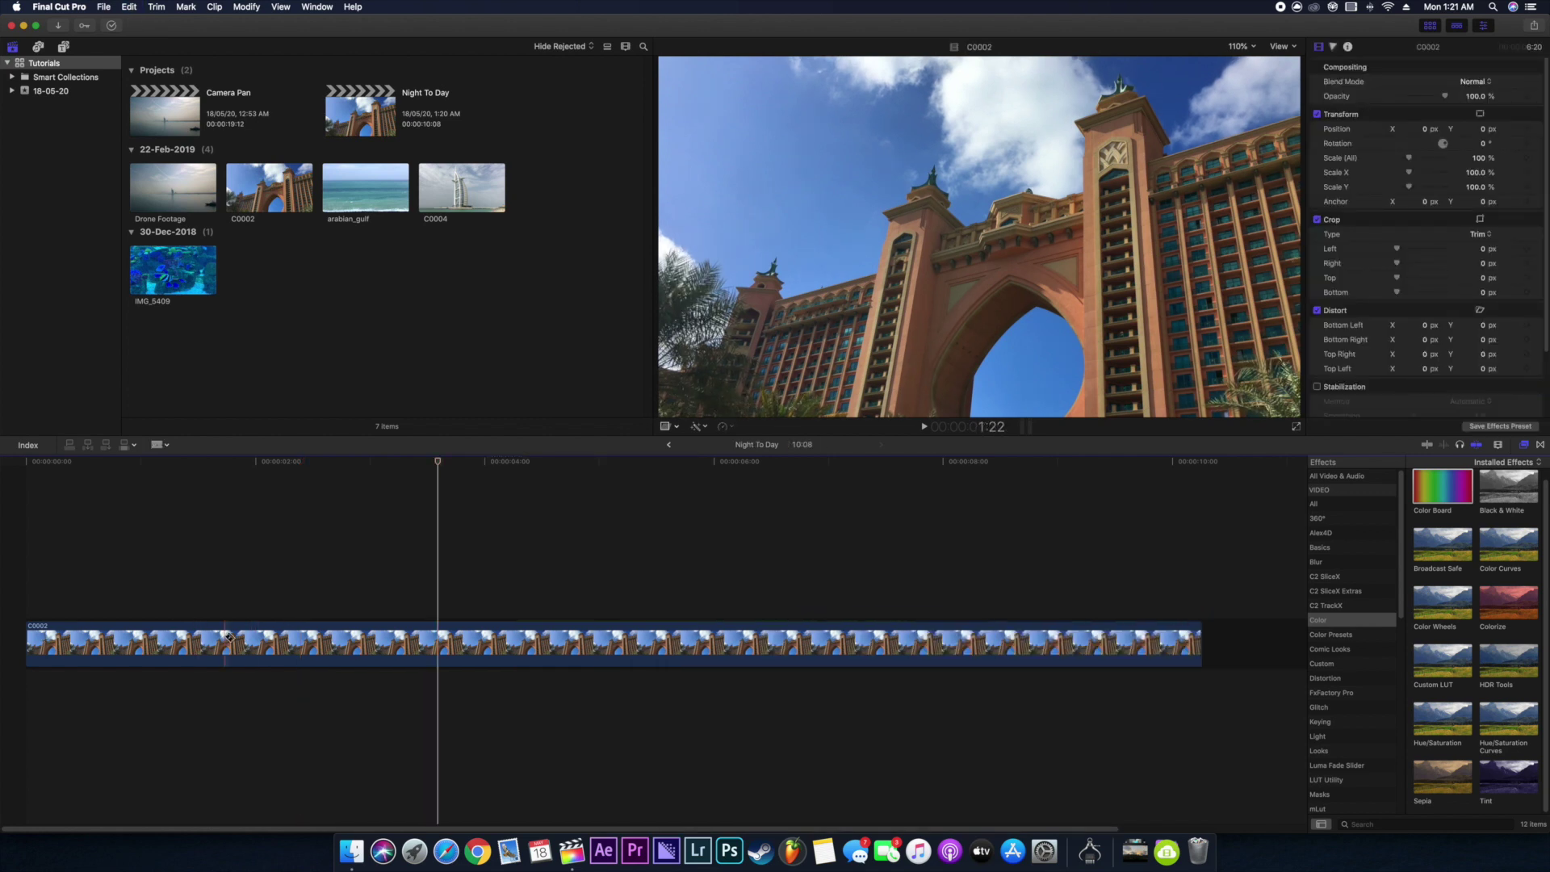
left_click(234, 639)
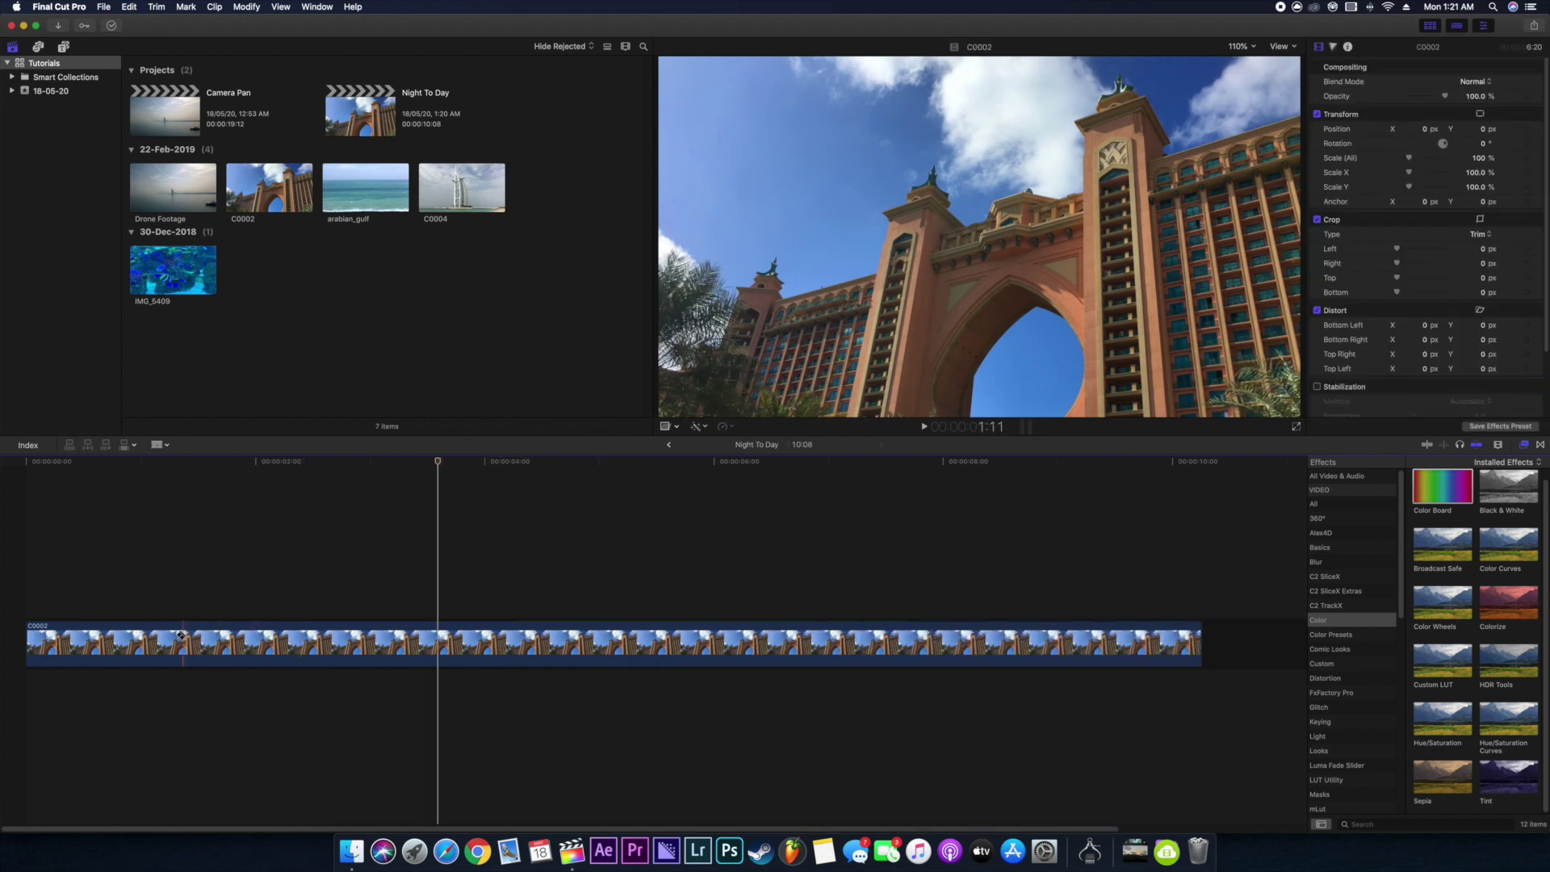
left_click(527, 642)
key("super+r")
left_click_drag(943, 617, 448, 642)
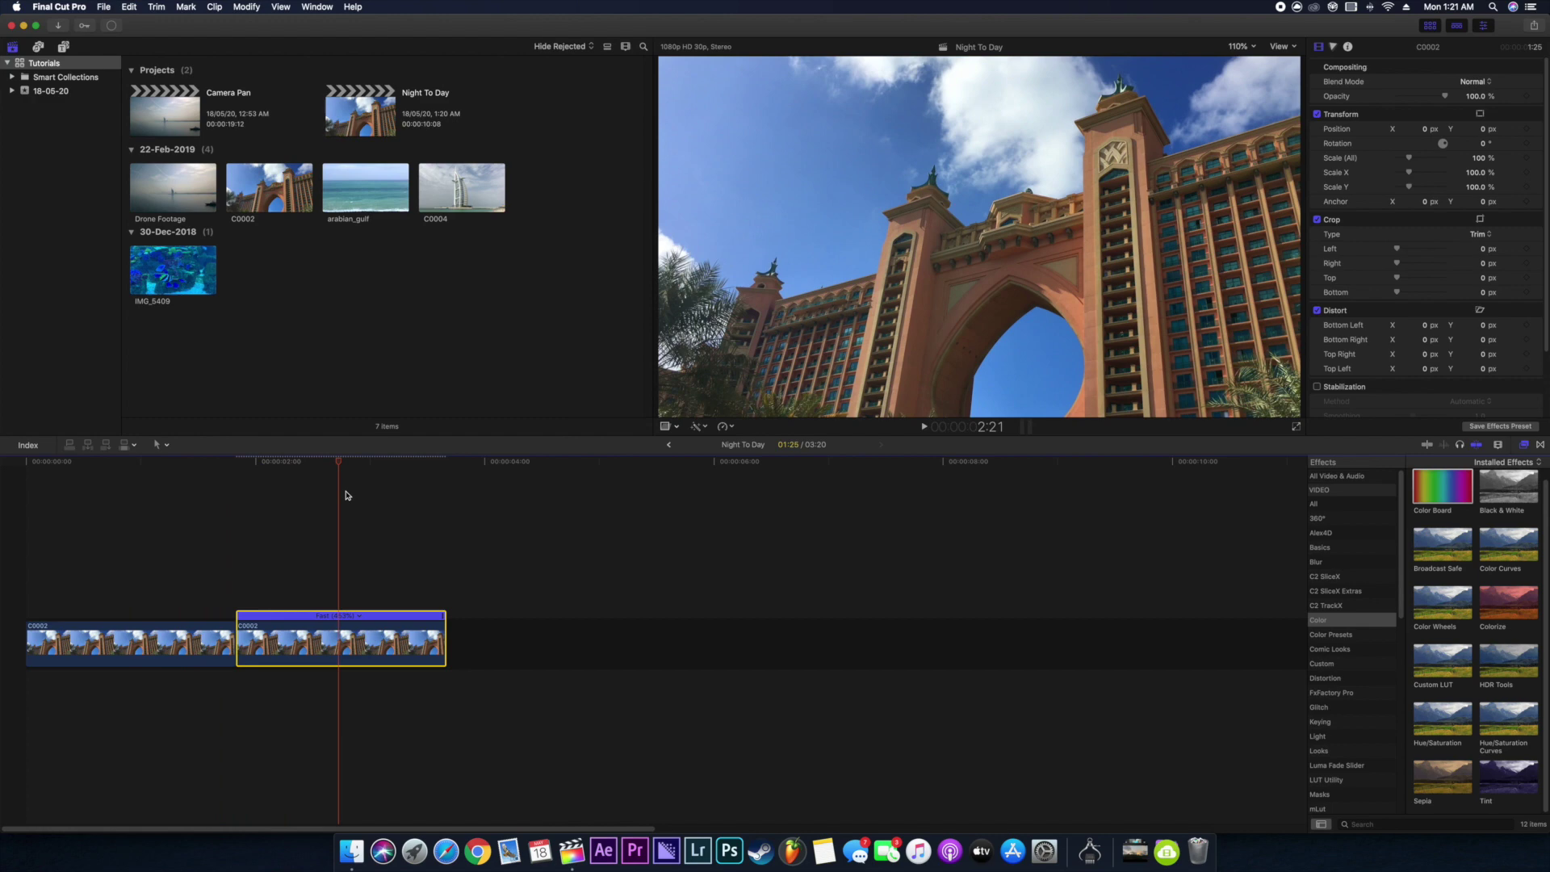
left_click(275, 517)
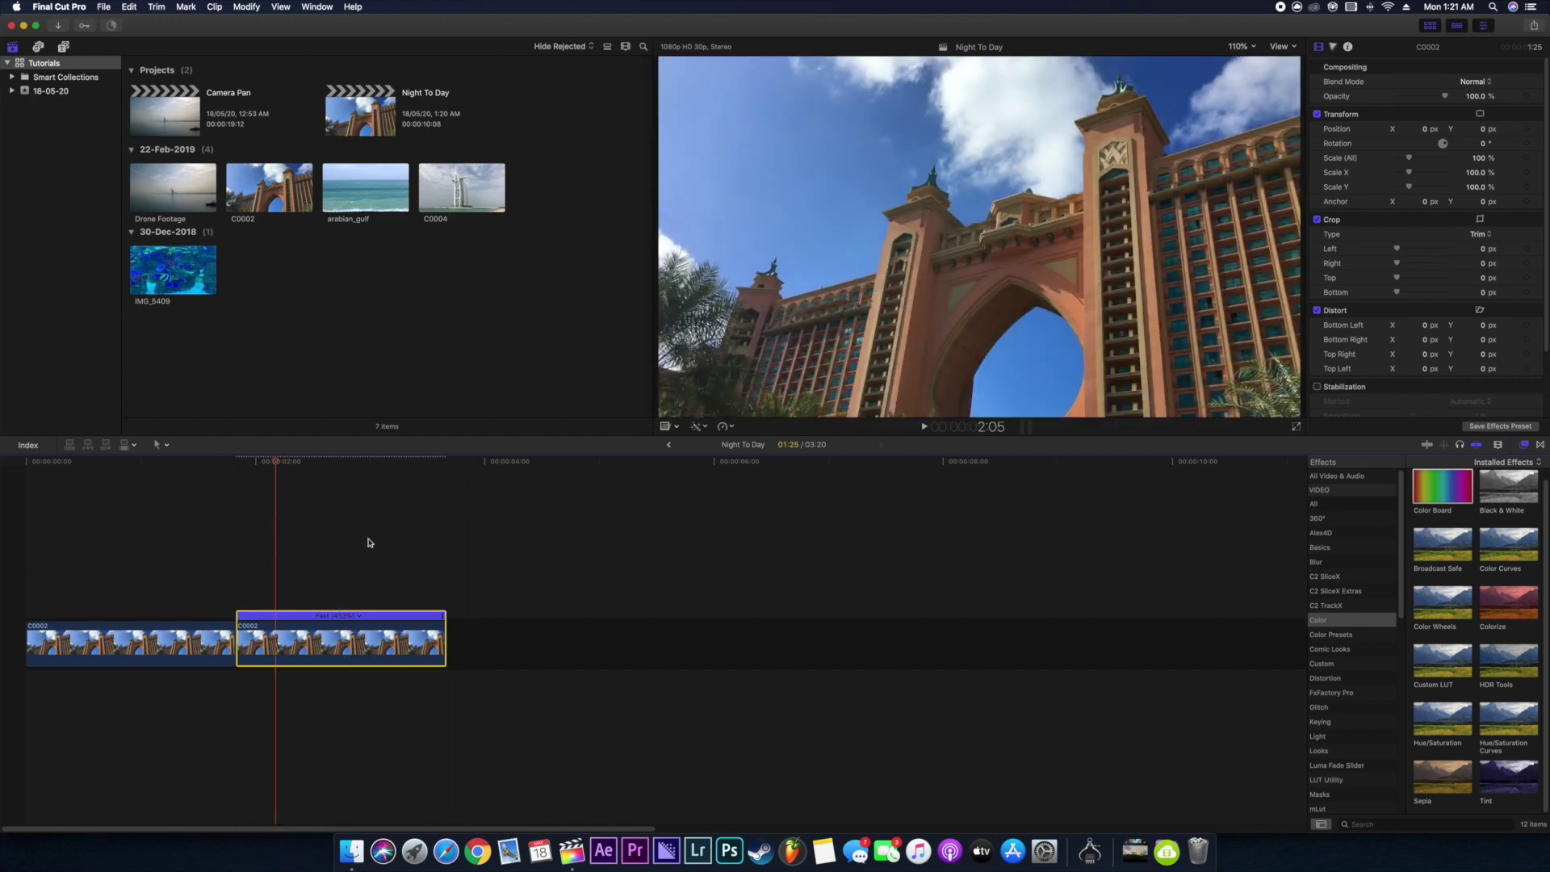
Add Starry Night Time Lapse.mp4 from Finder after the hotel clip.
left_click(352, 851)
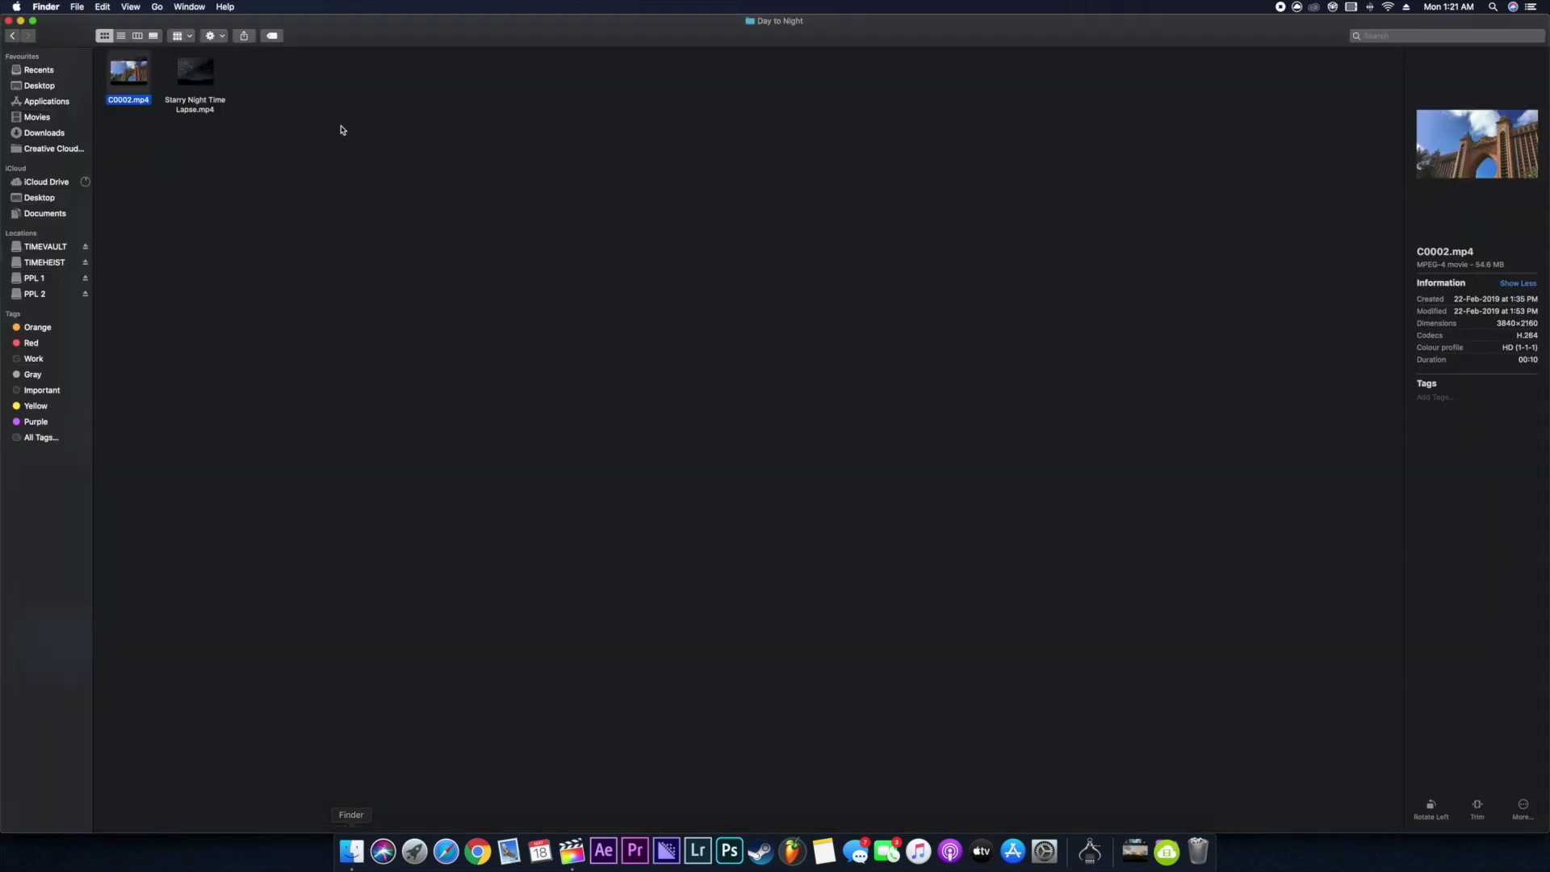
left_click(201, 110)
key("super+Tab")
left_click_drag(202, 109, 487, 646)
left_click(310, 646)
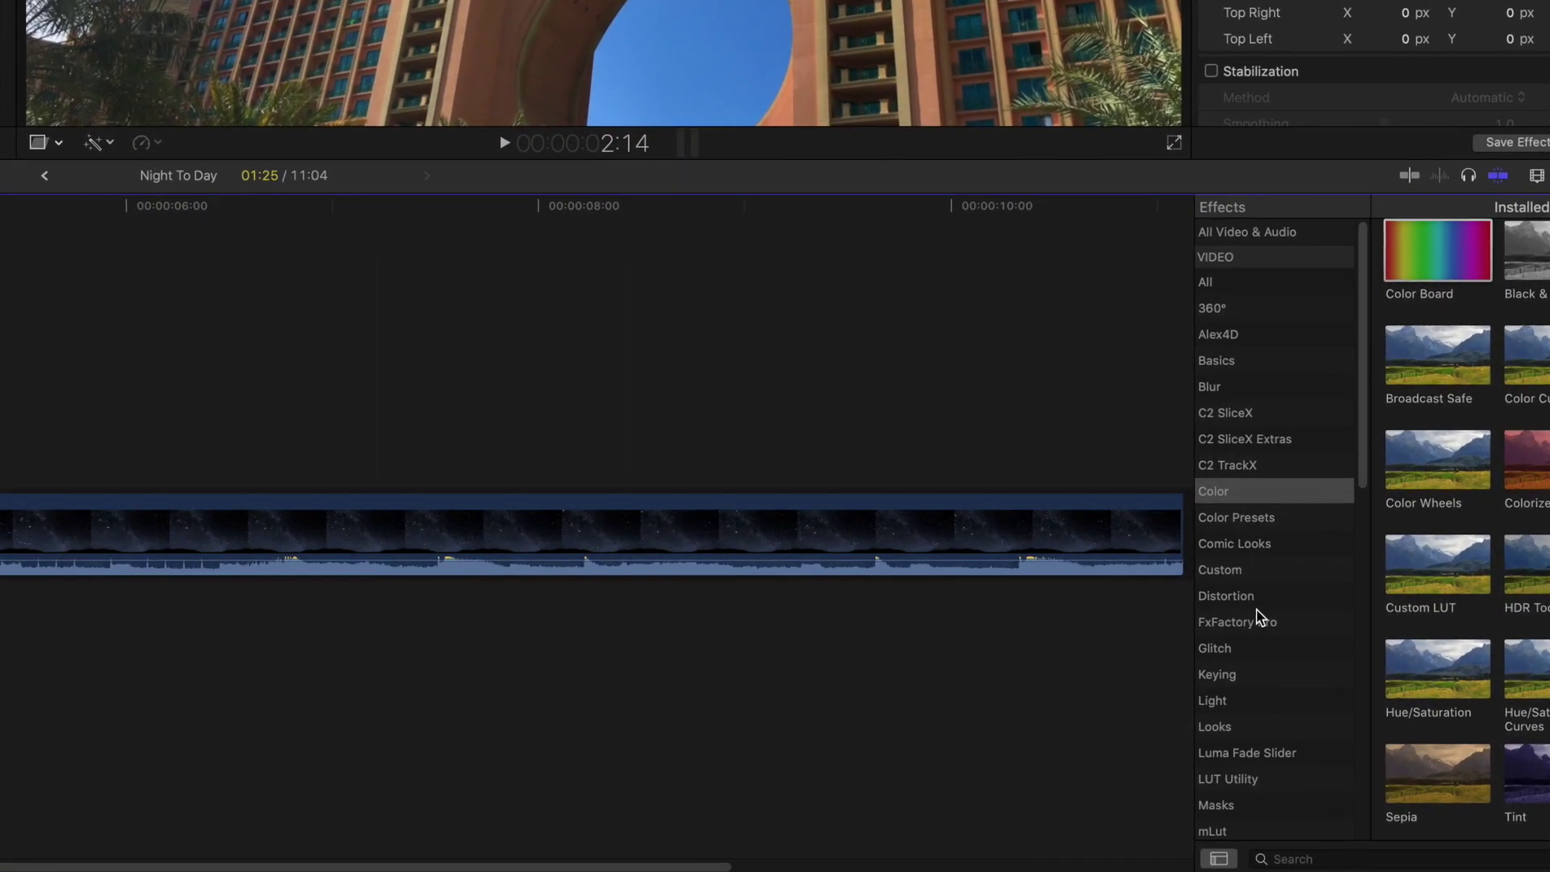
Apply Keyer to the second C0002 part and lift the time-lapse above it as a layer.
left_click(1332, 722)
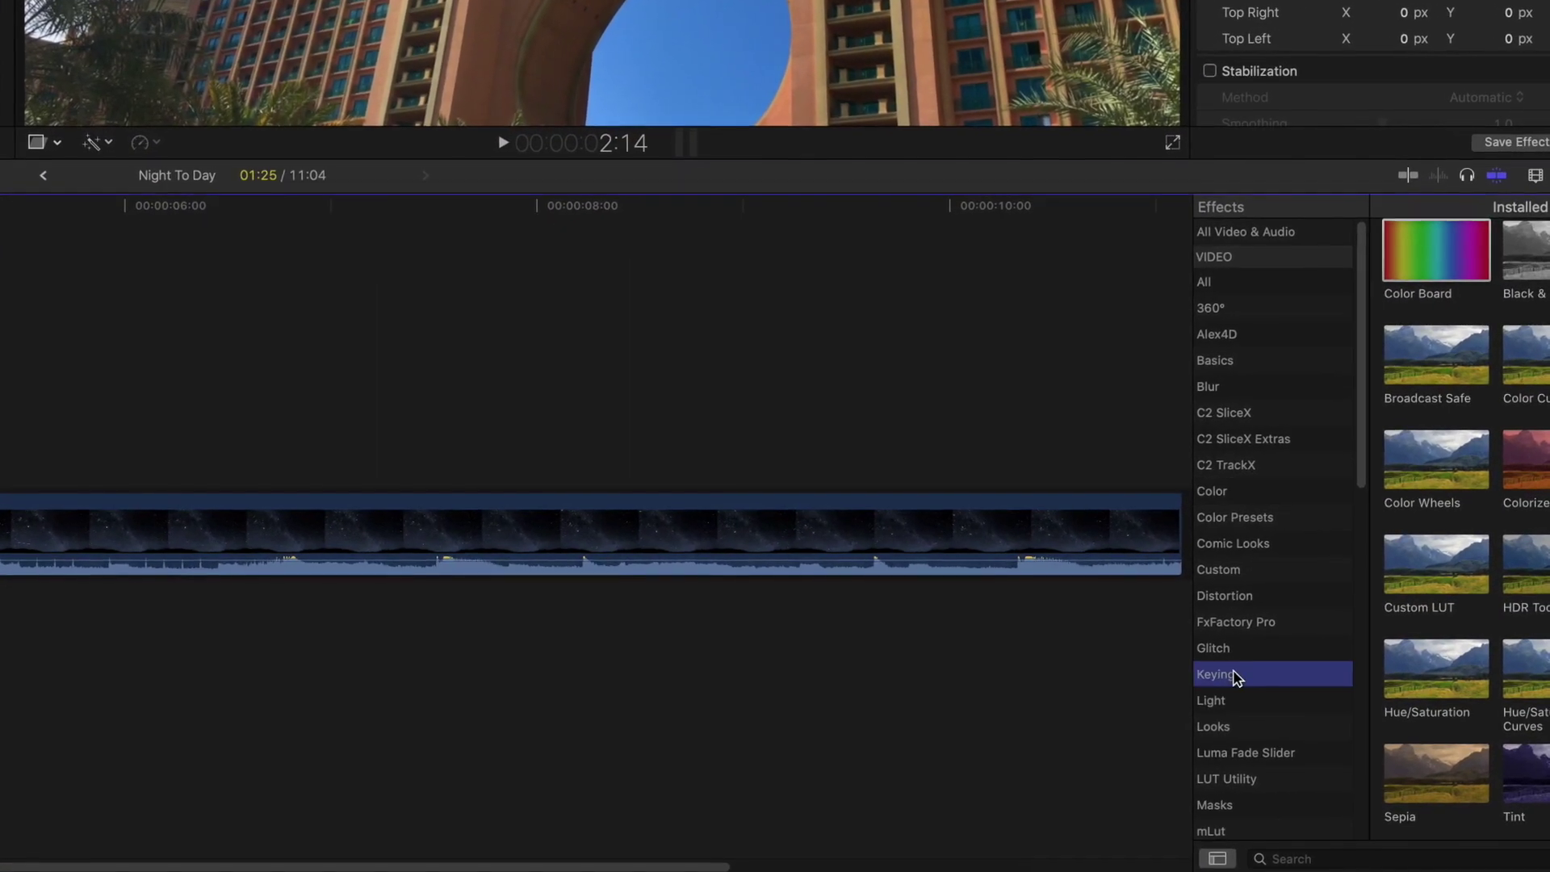
left_click(1425, 270)
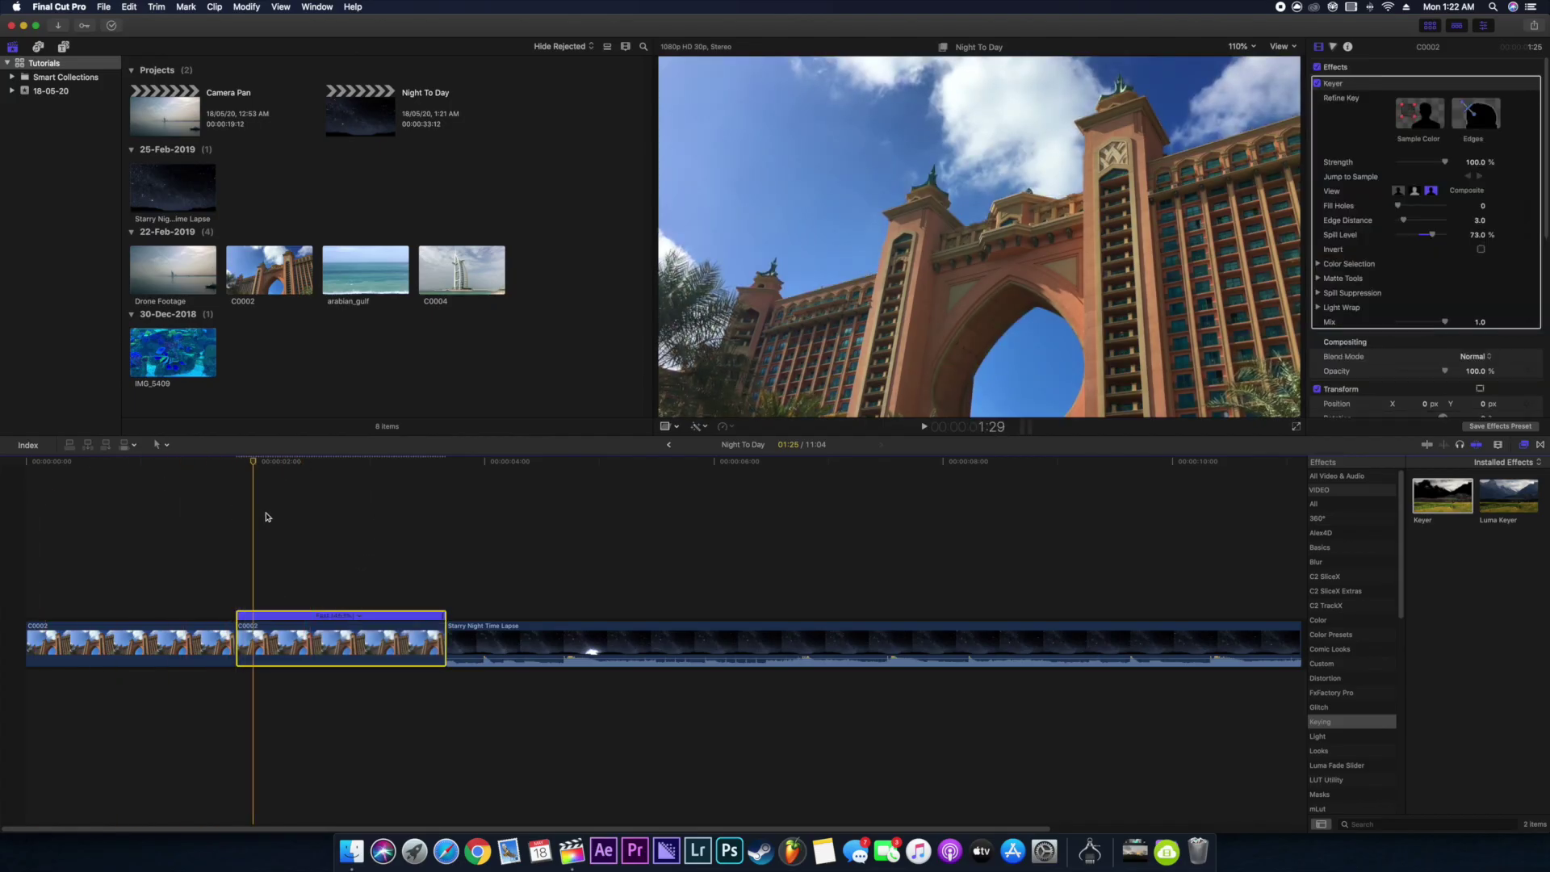
left_click(443, 539)
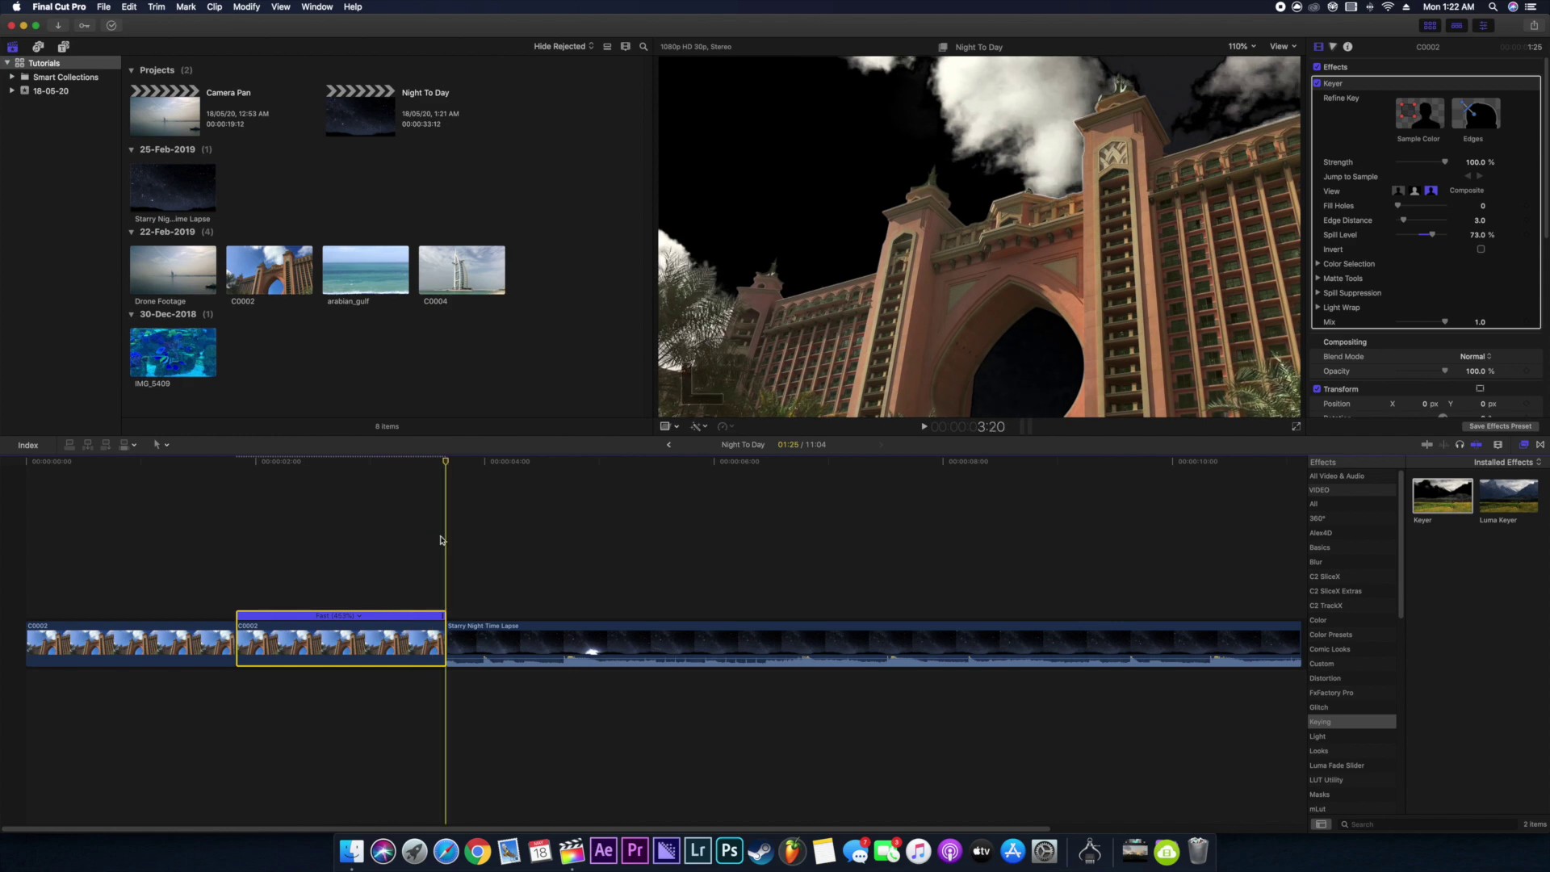
left_click_drag(488, 649, 280, 583)
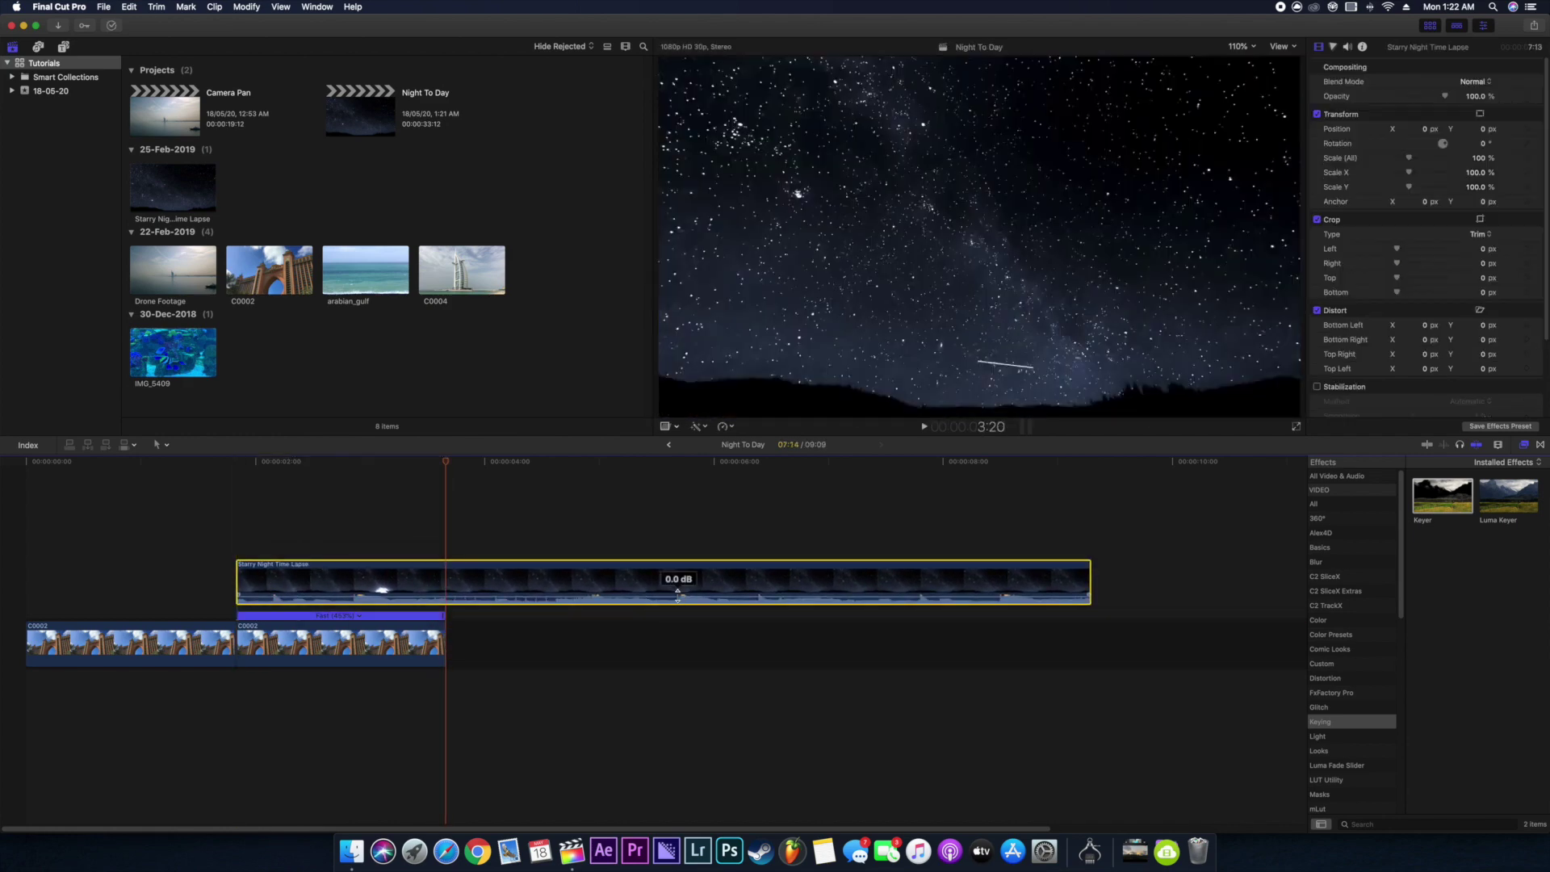
Speed up the time-lapse to match the hotel part and preview the composite.
key("super+r")
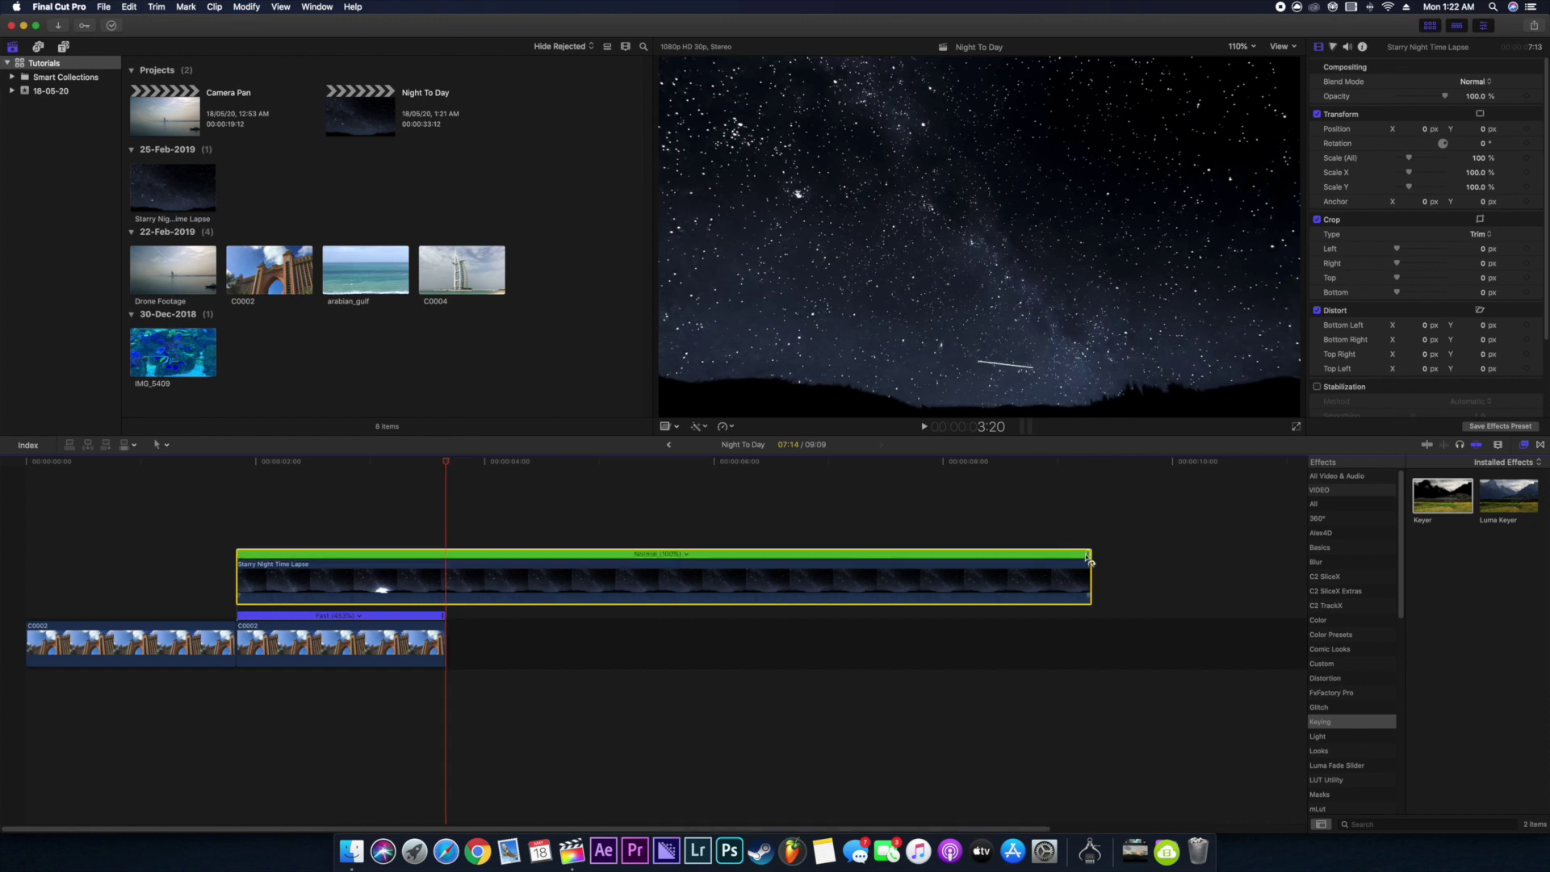
left_click_drag(1087, 555, 445, 567)
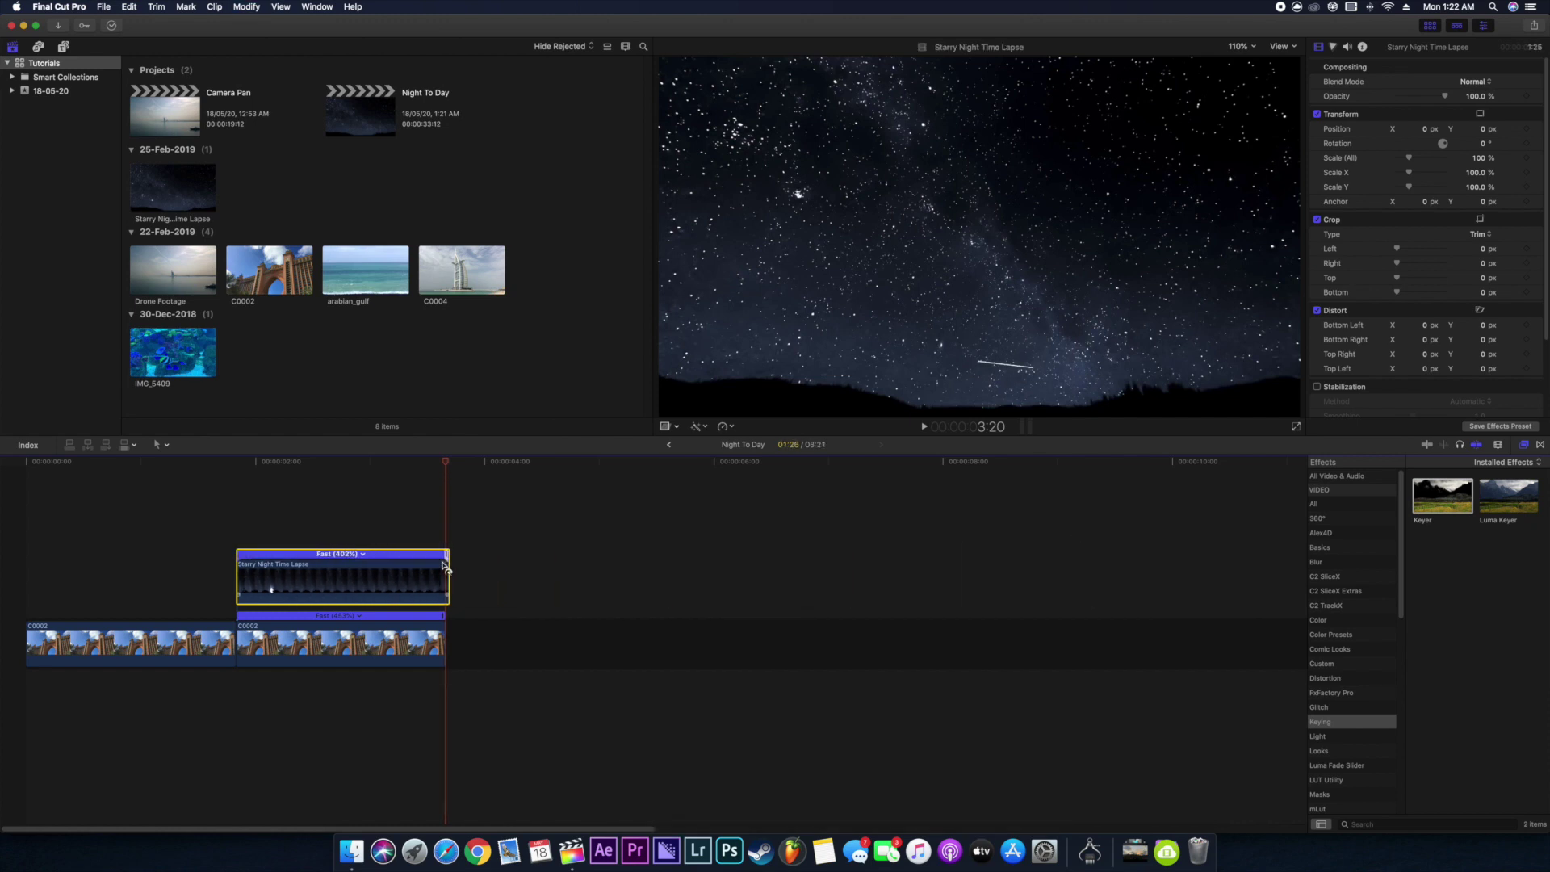
left_click(194, 477)
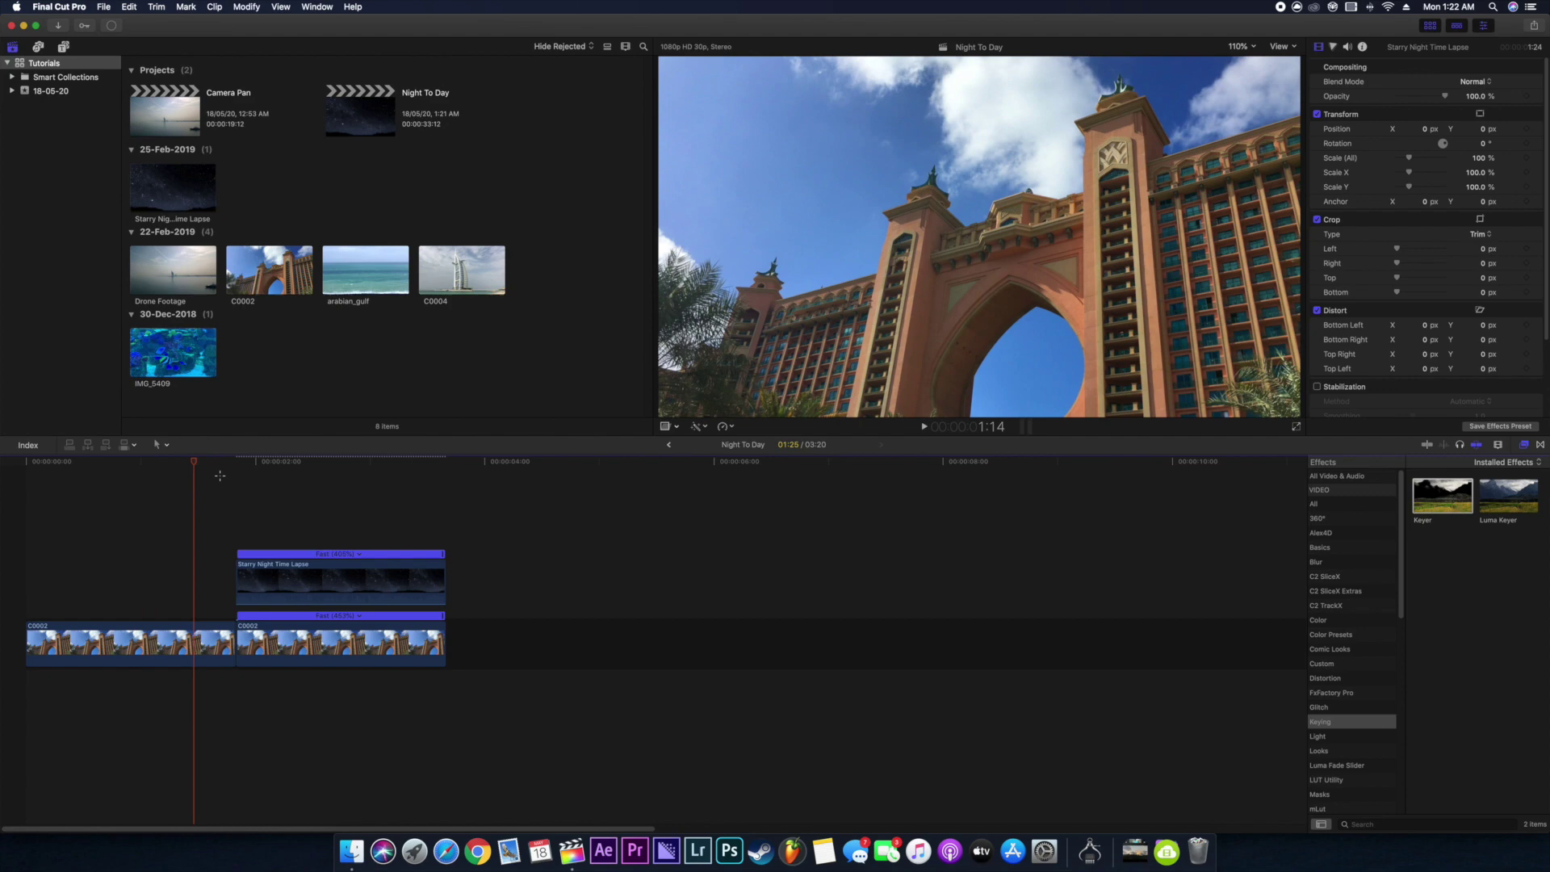
key("space")
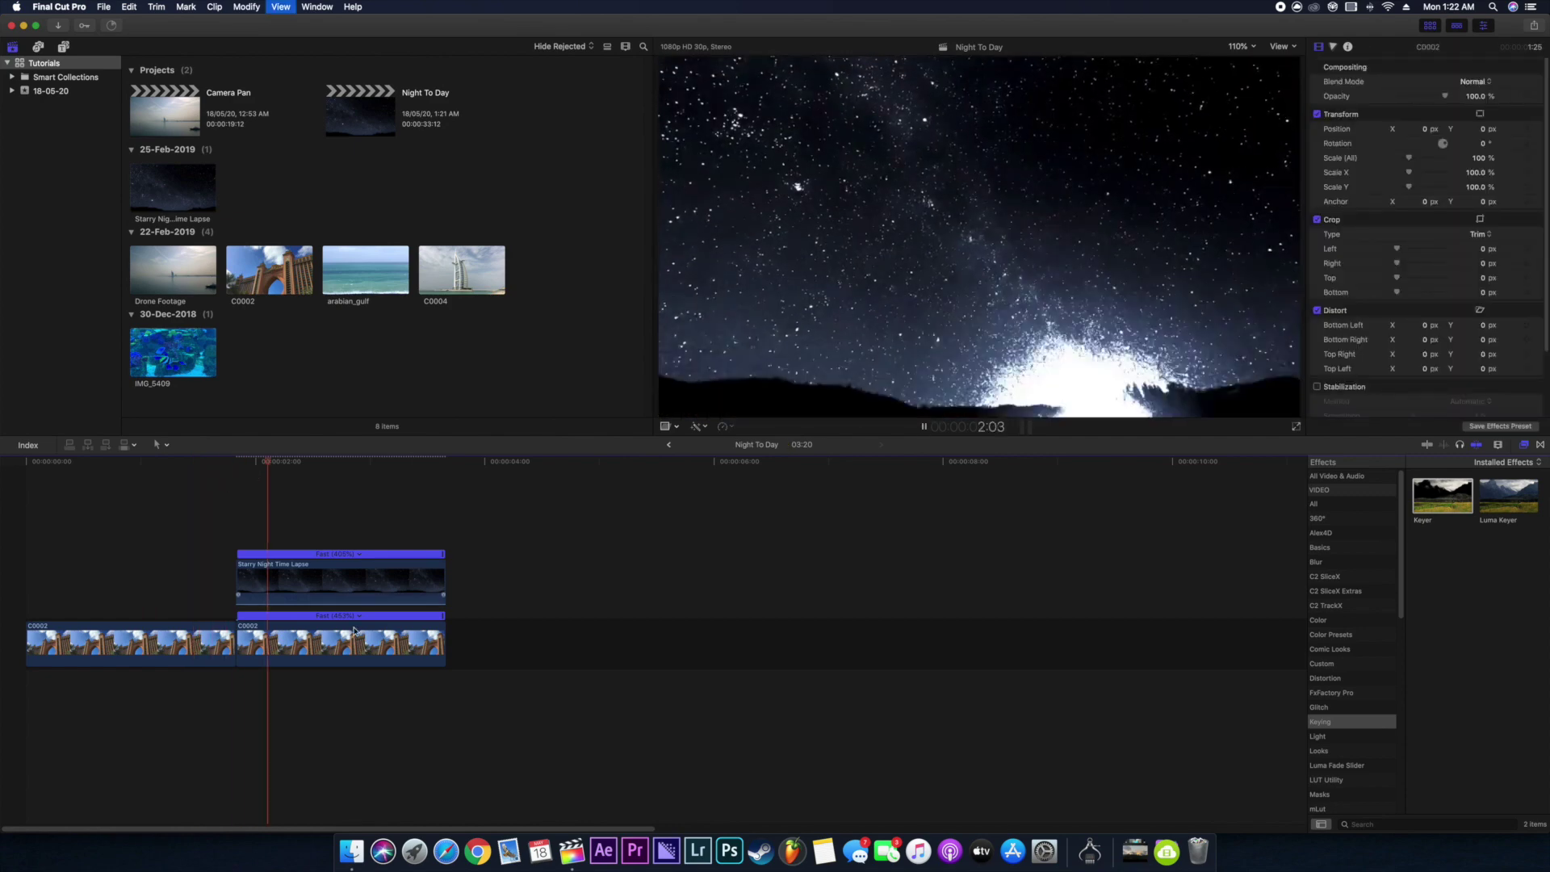
key("space")
Lift the keyed hotel clip out of the storyline and place the time-lapse beneath it.
left_click(336, 633)
right_click(336, 632)
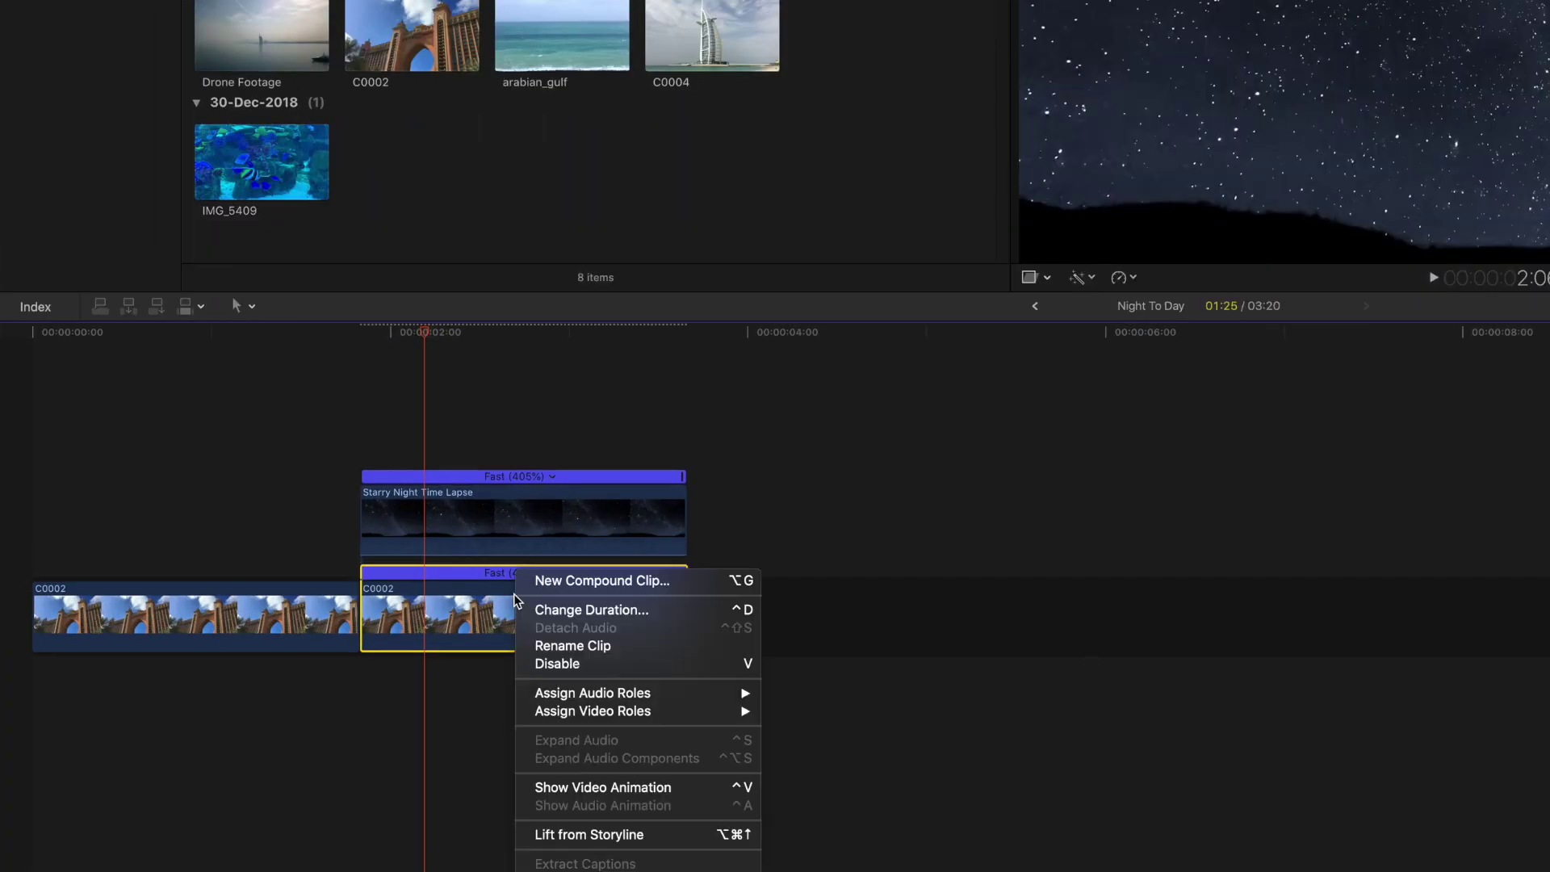
left_click(578, 835)
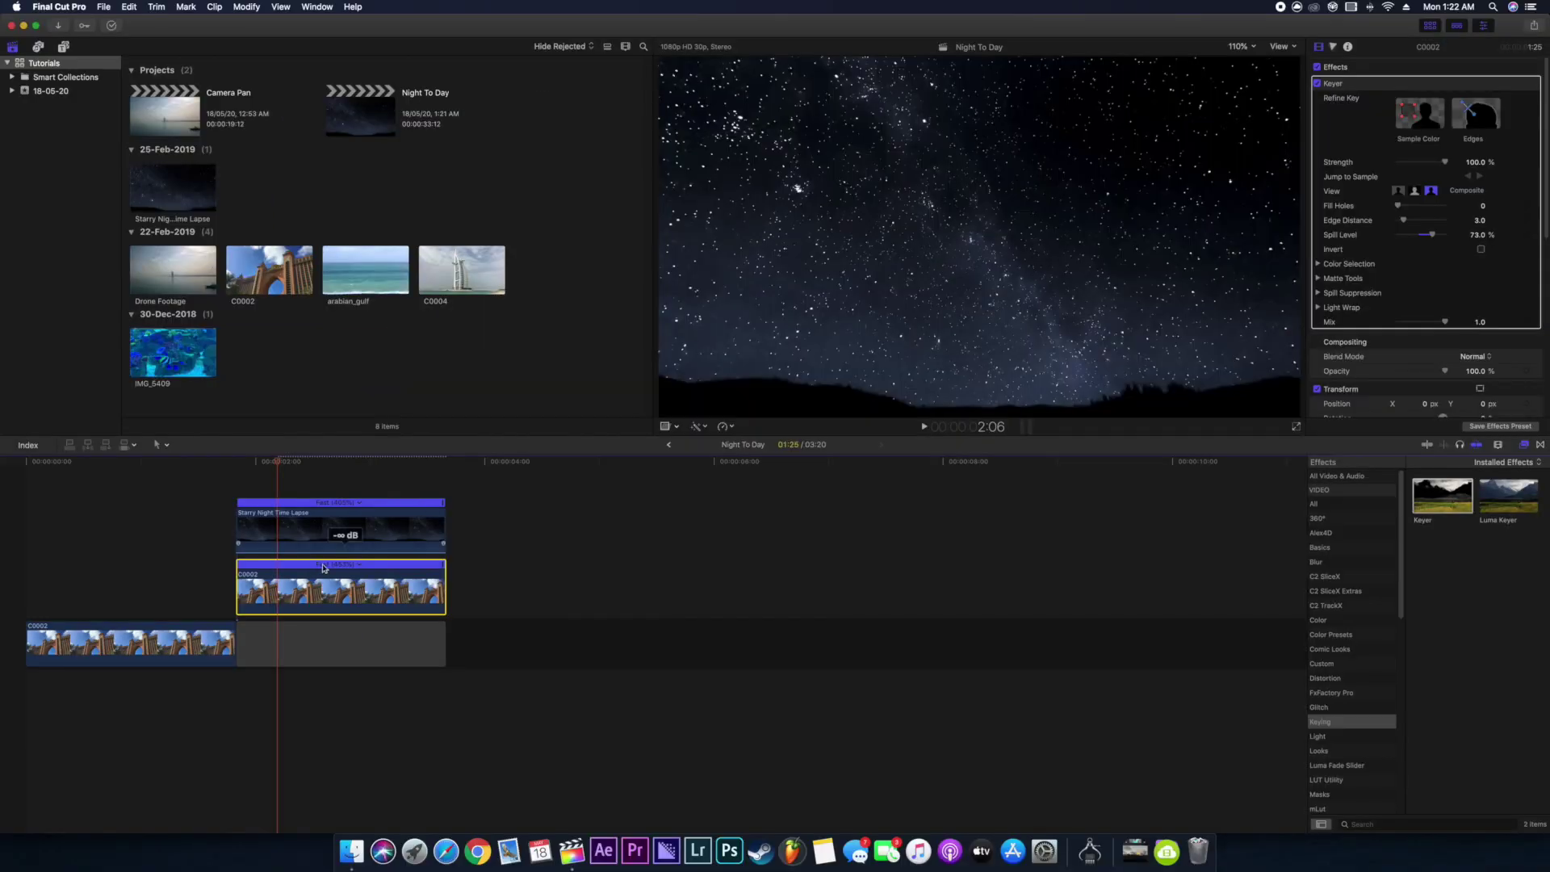
left_click_drag(319, 525, 319, 586)
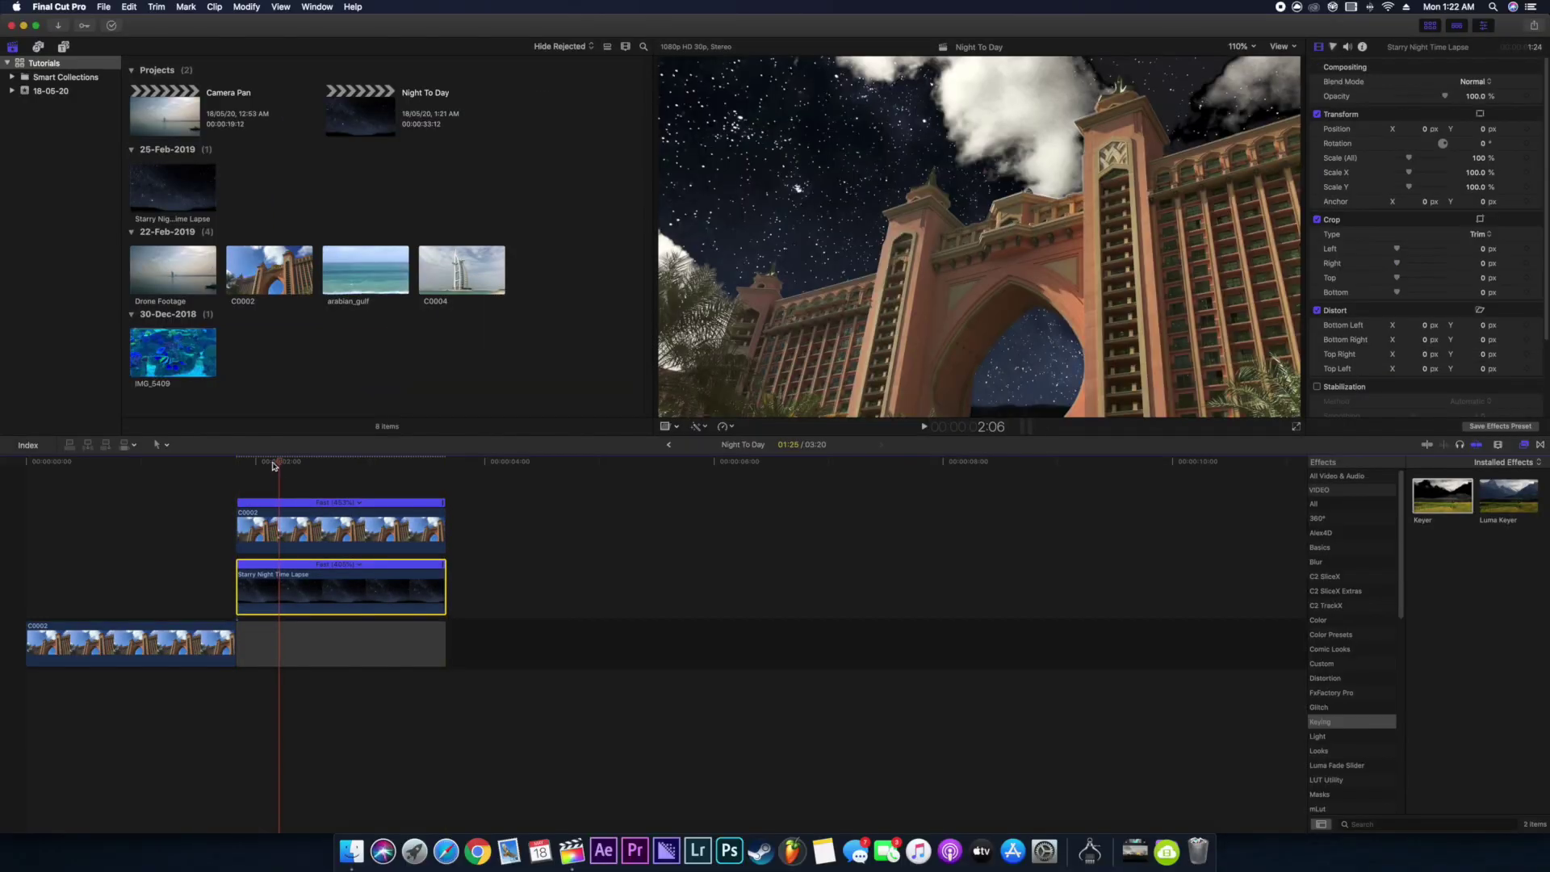
left_click_drag(294, 474, 342, 511)
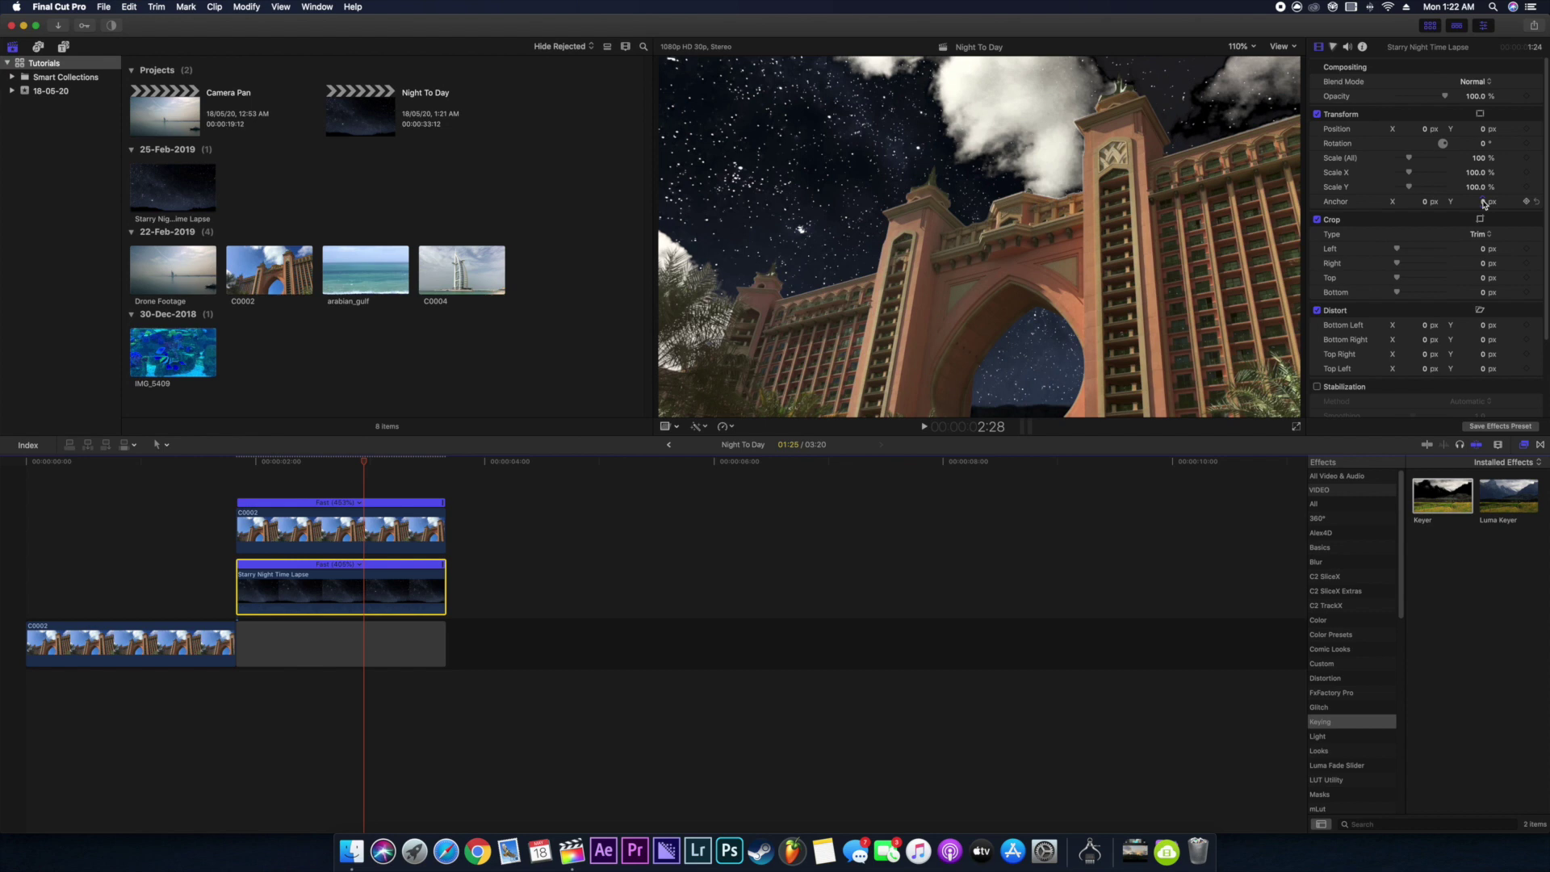
left_click(372, 510)
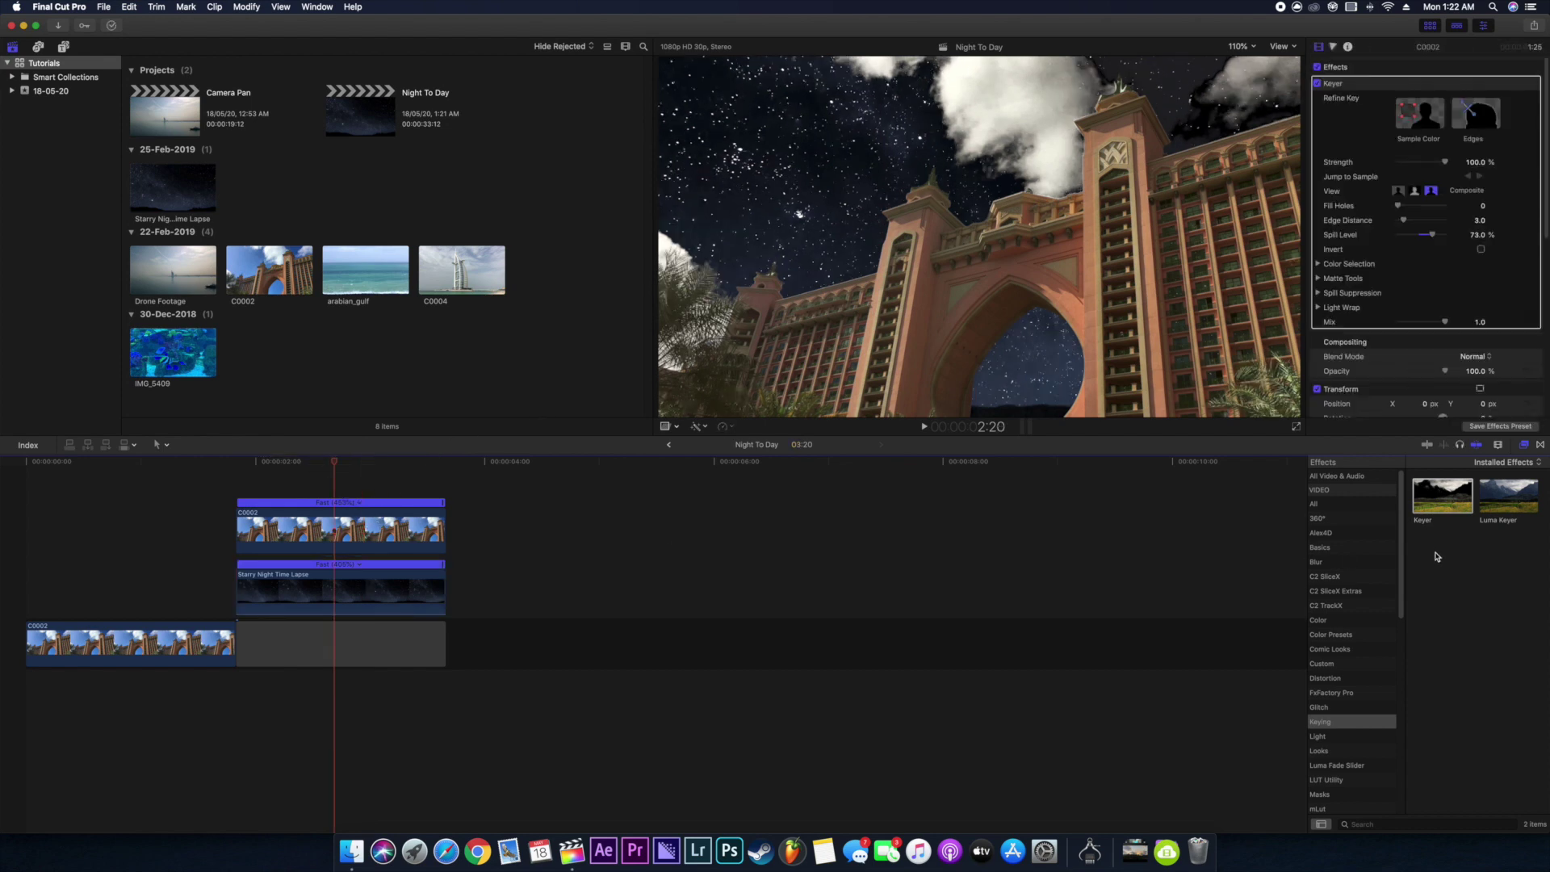
Search the effects for 'night' and apply the Night effect to clip C0002.
left_click(1359, 504)
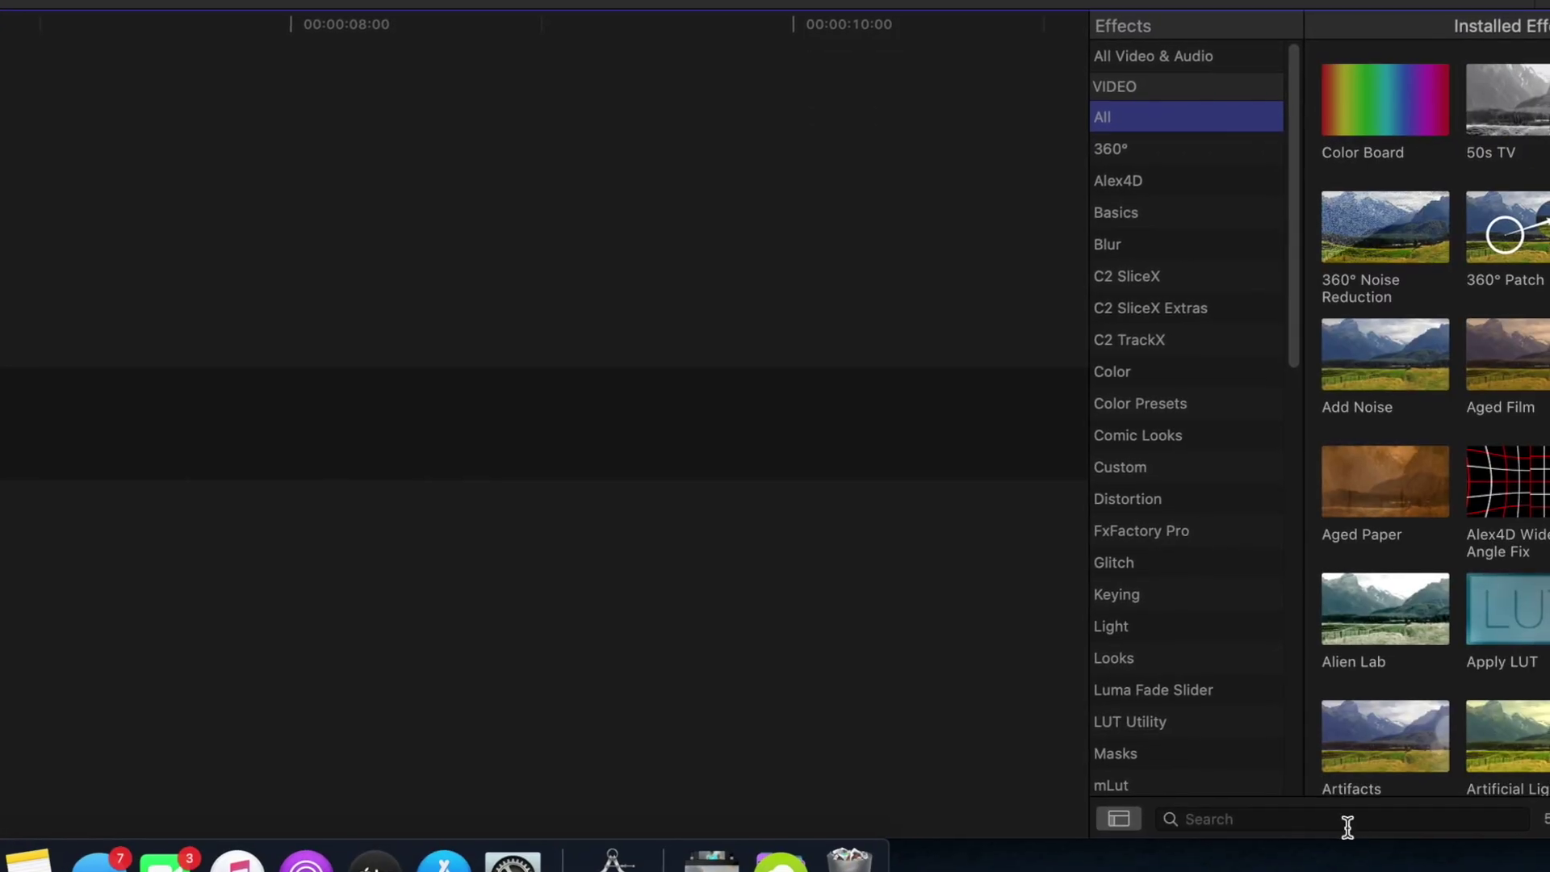
left_click(1348, 821)
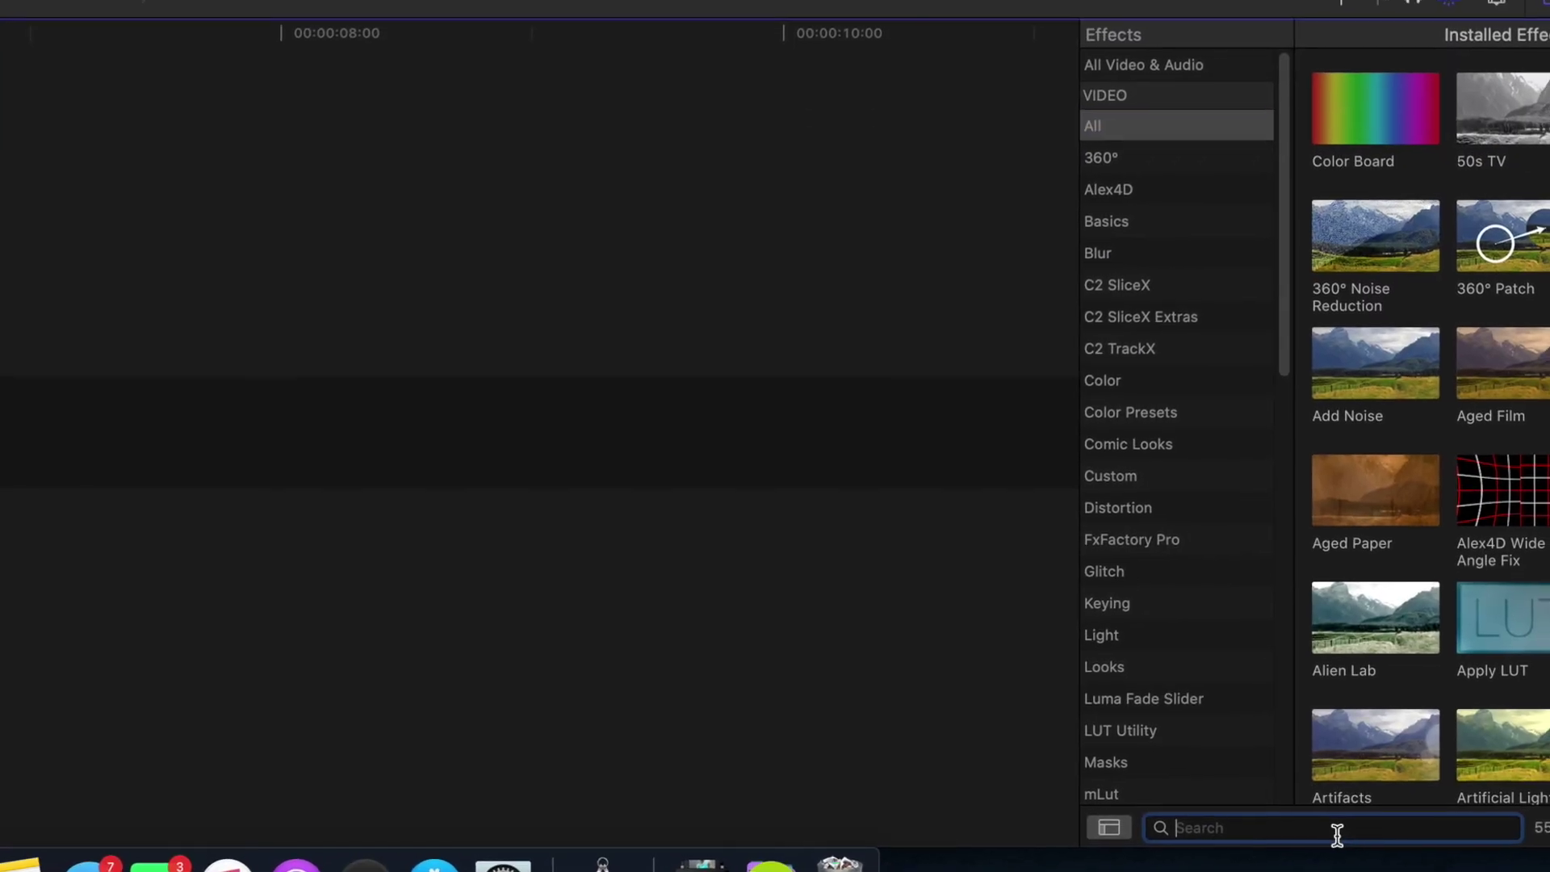
type("night")
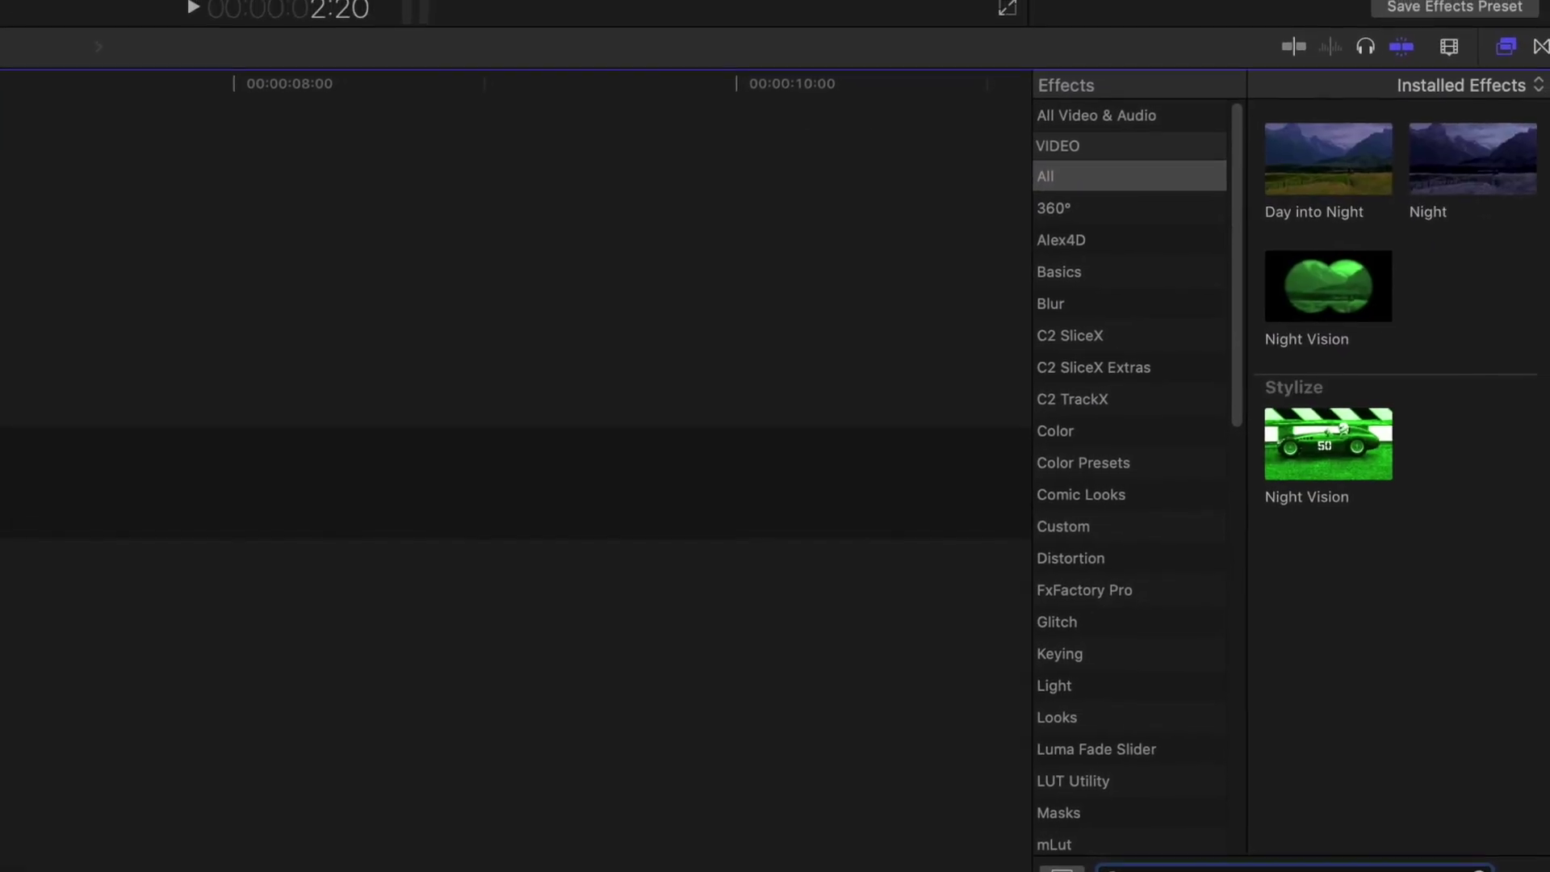
left_click(1436, 190)
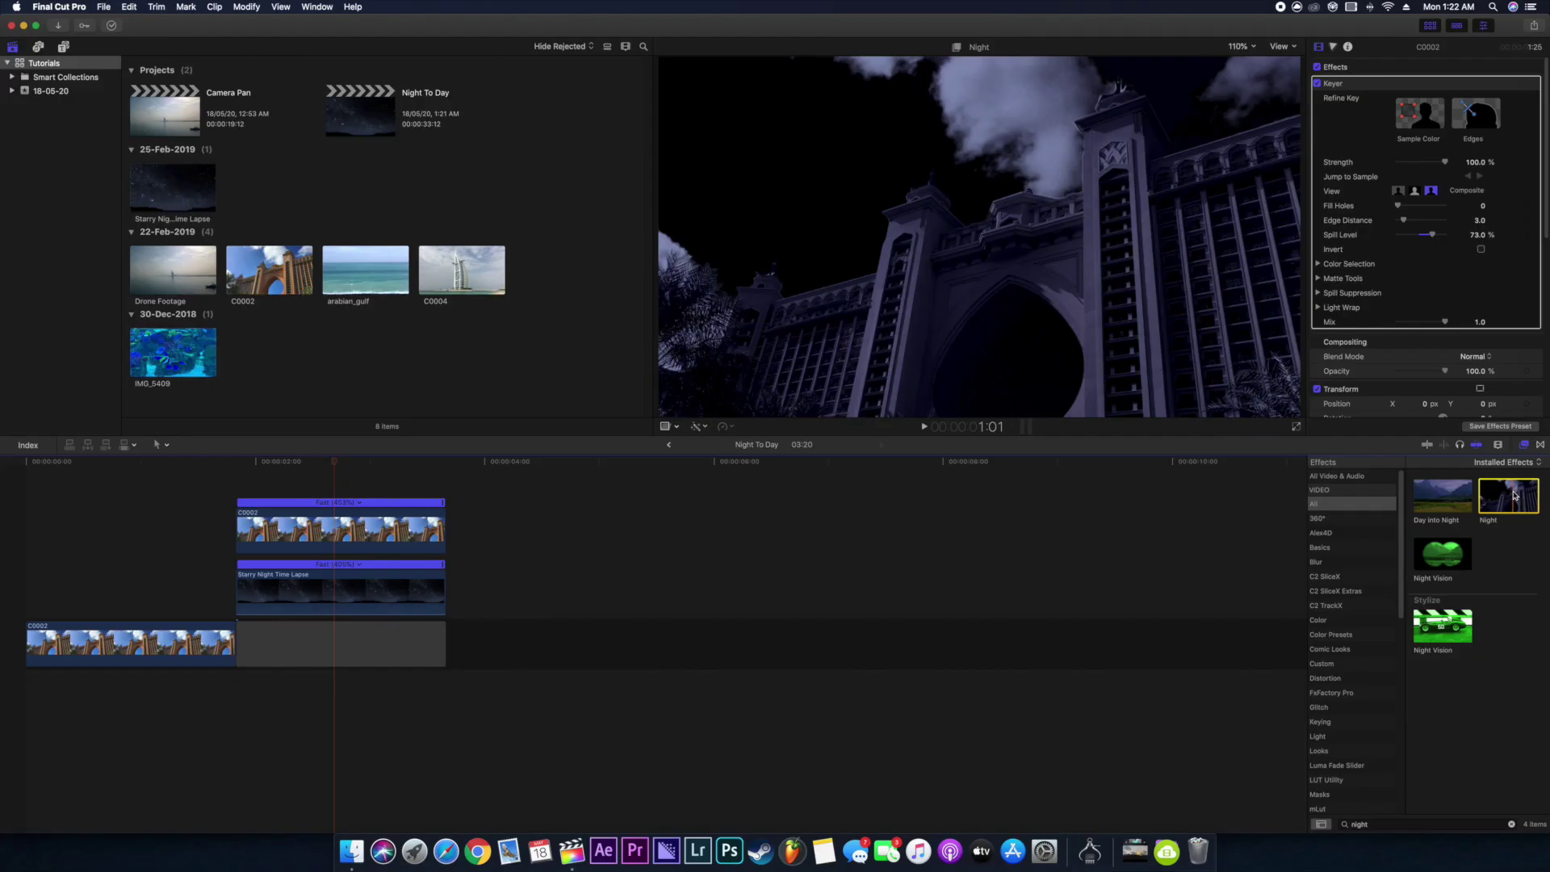
left_click_drag(1515, 496, 347, 533)
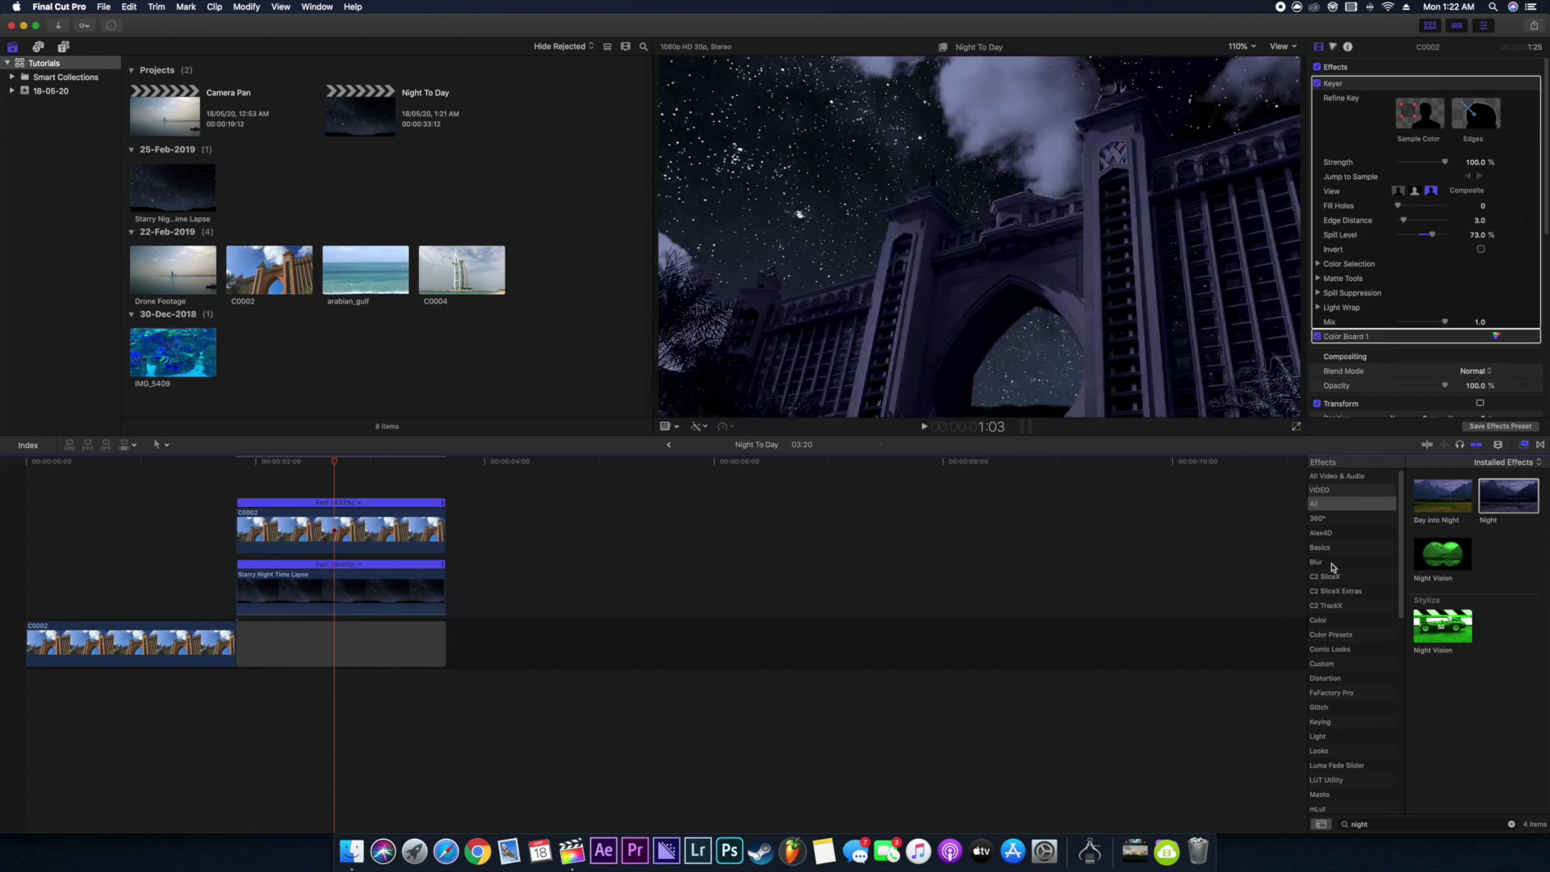
Shift the Night grade's Color Board midtones to 141° at 54% on the hotel clip.
double_click(1368, 337)
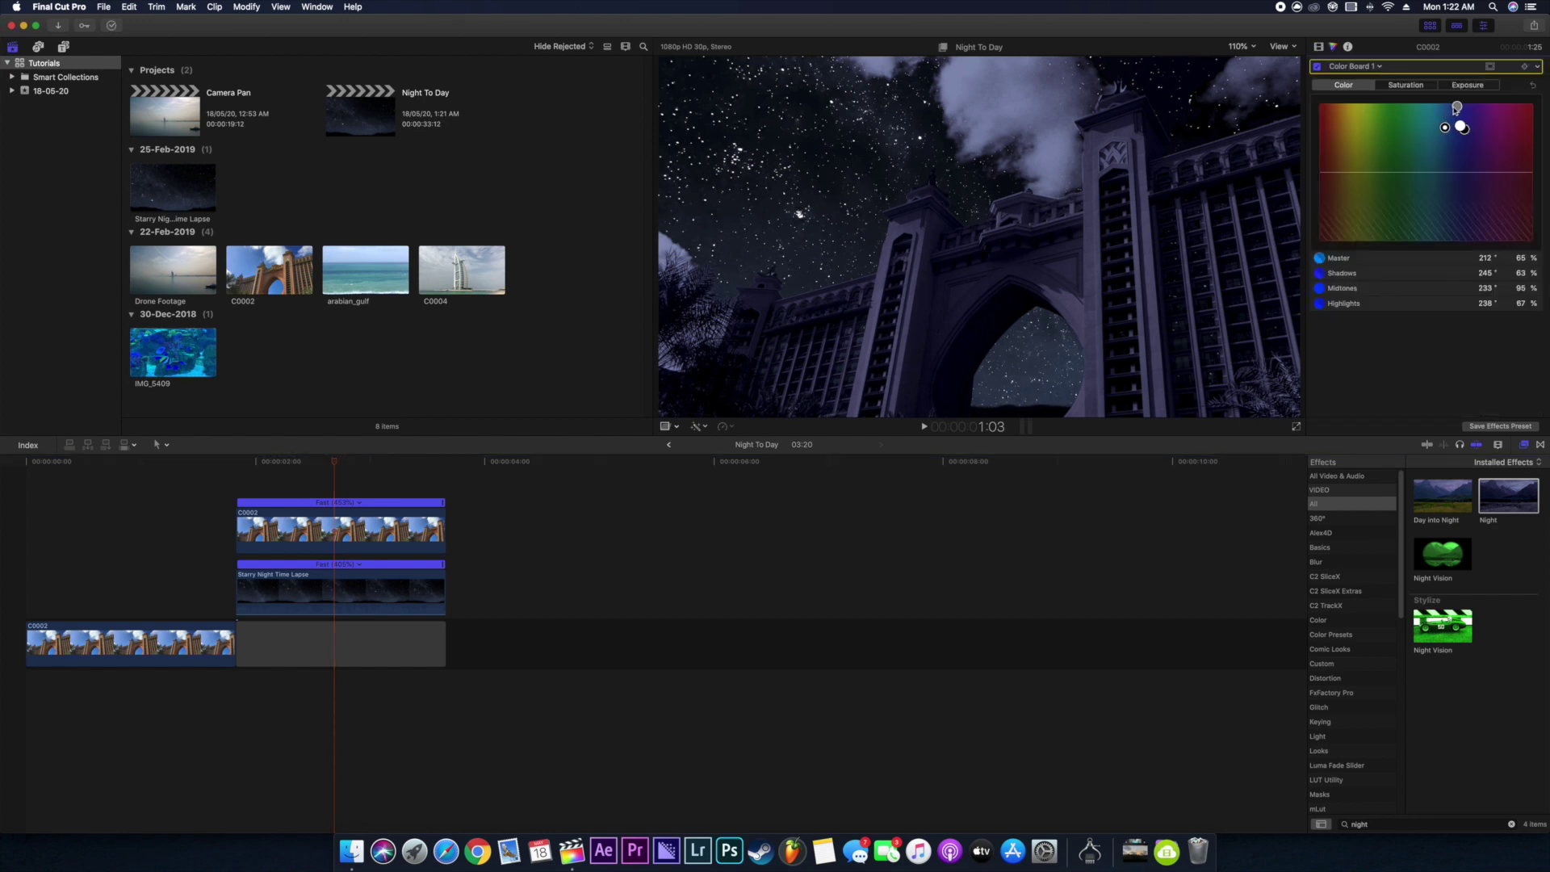
left_click_drag(1457, 108, 1413, 125)
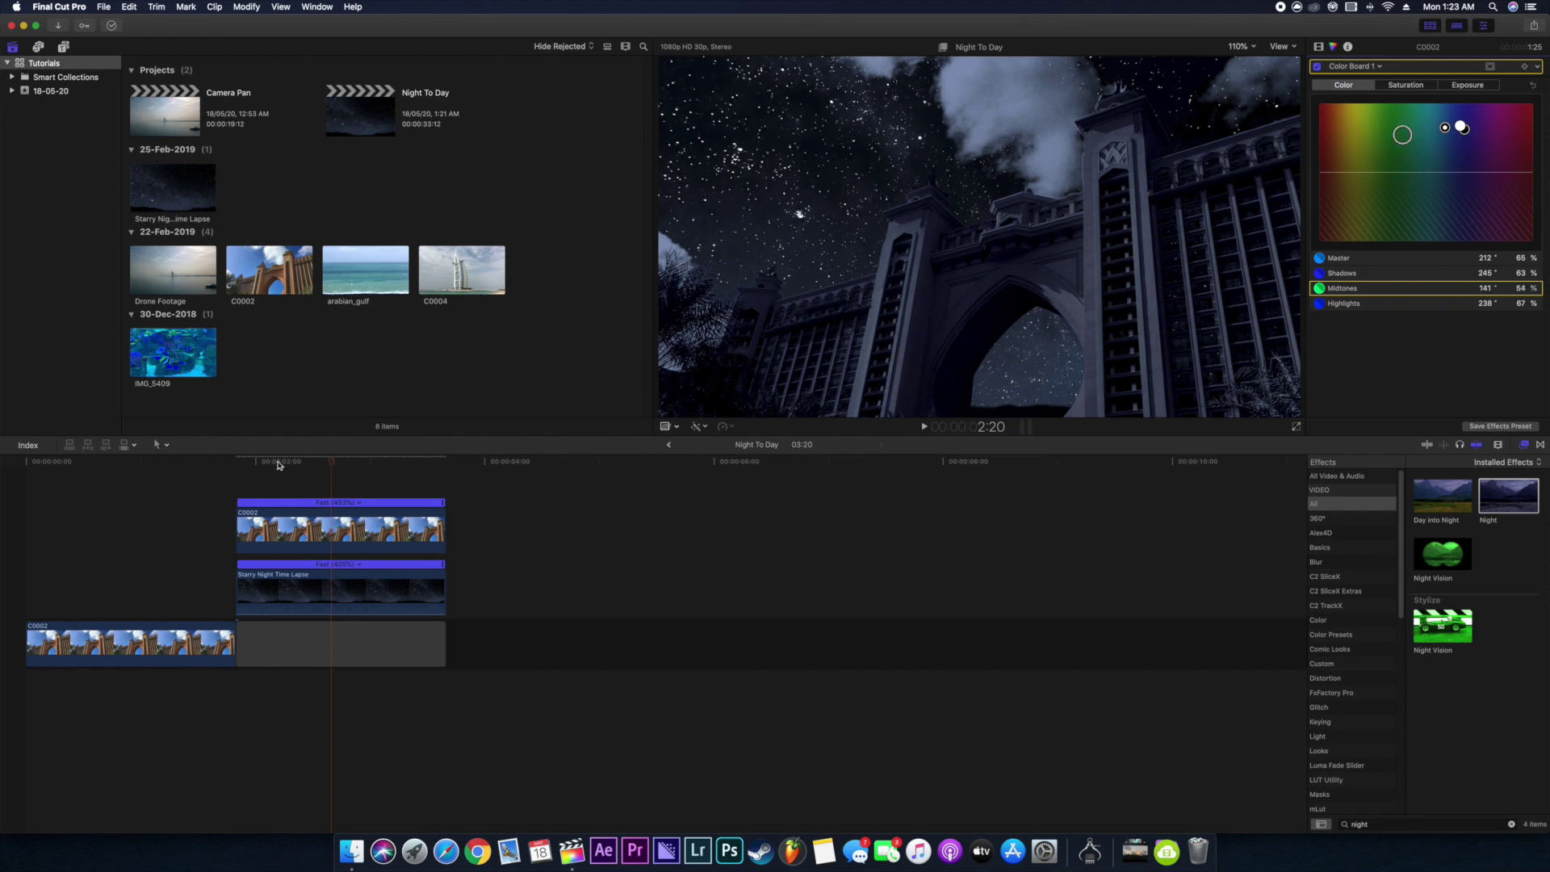
mouse_move(278, 465)
left_mouse_down()
mouse_move(166, 465)
mouse_move(272, 477)
left_mouse_up()
left_click(289, 576)
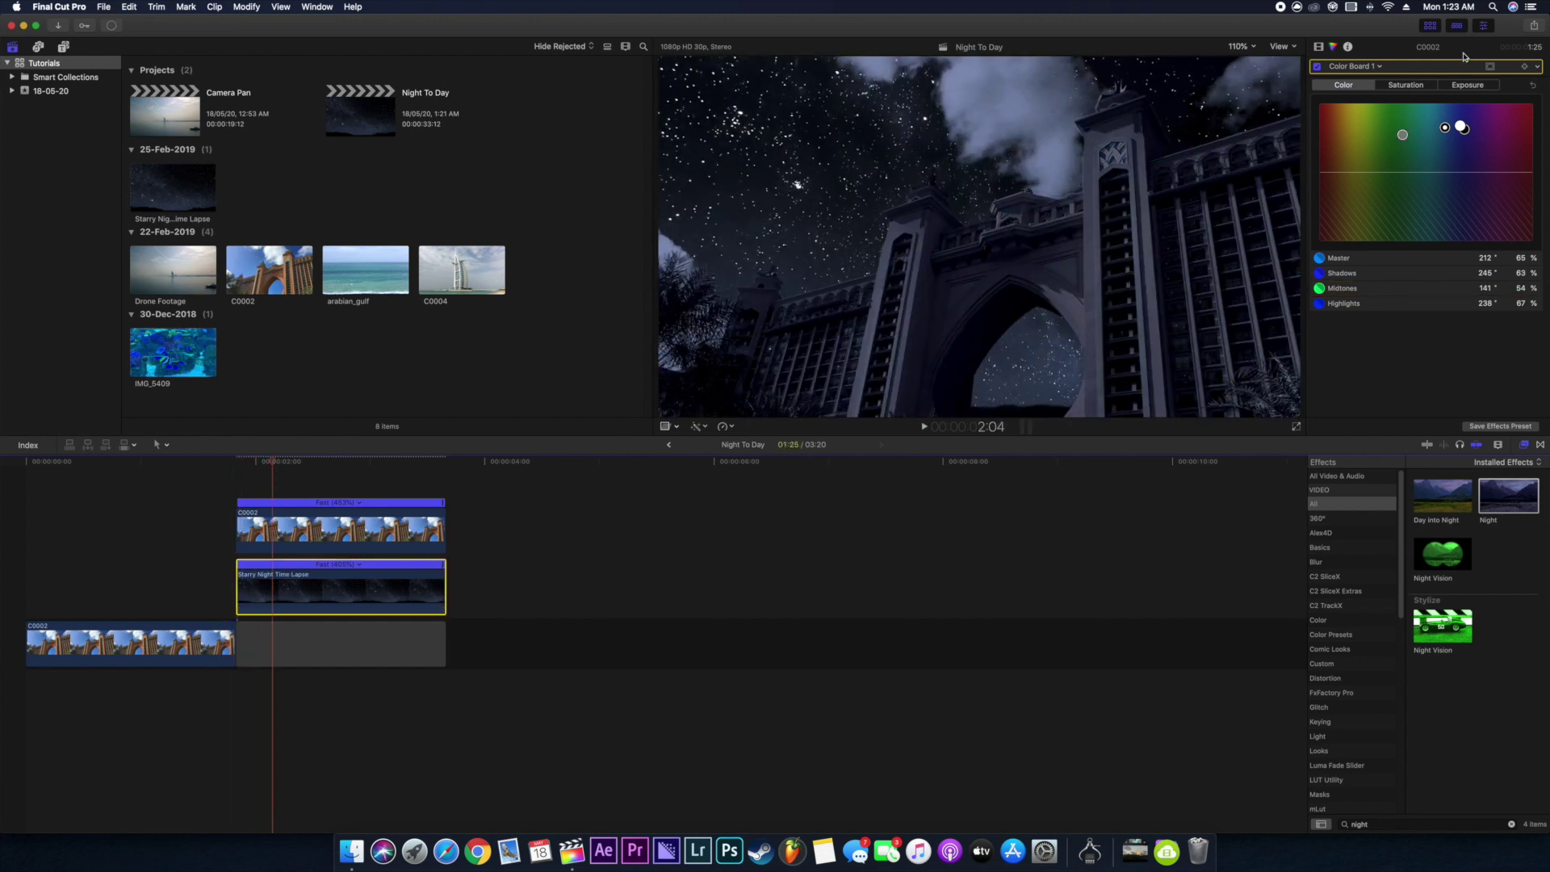
Scale the Starry Night Time Lapse clip up to 108% and open the Sound Effects library.
key("ctrl+shift+Tab")
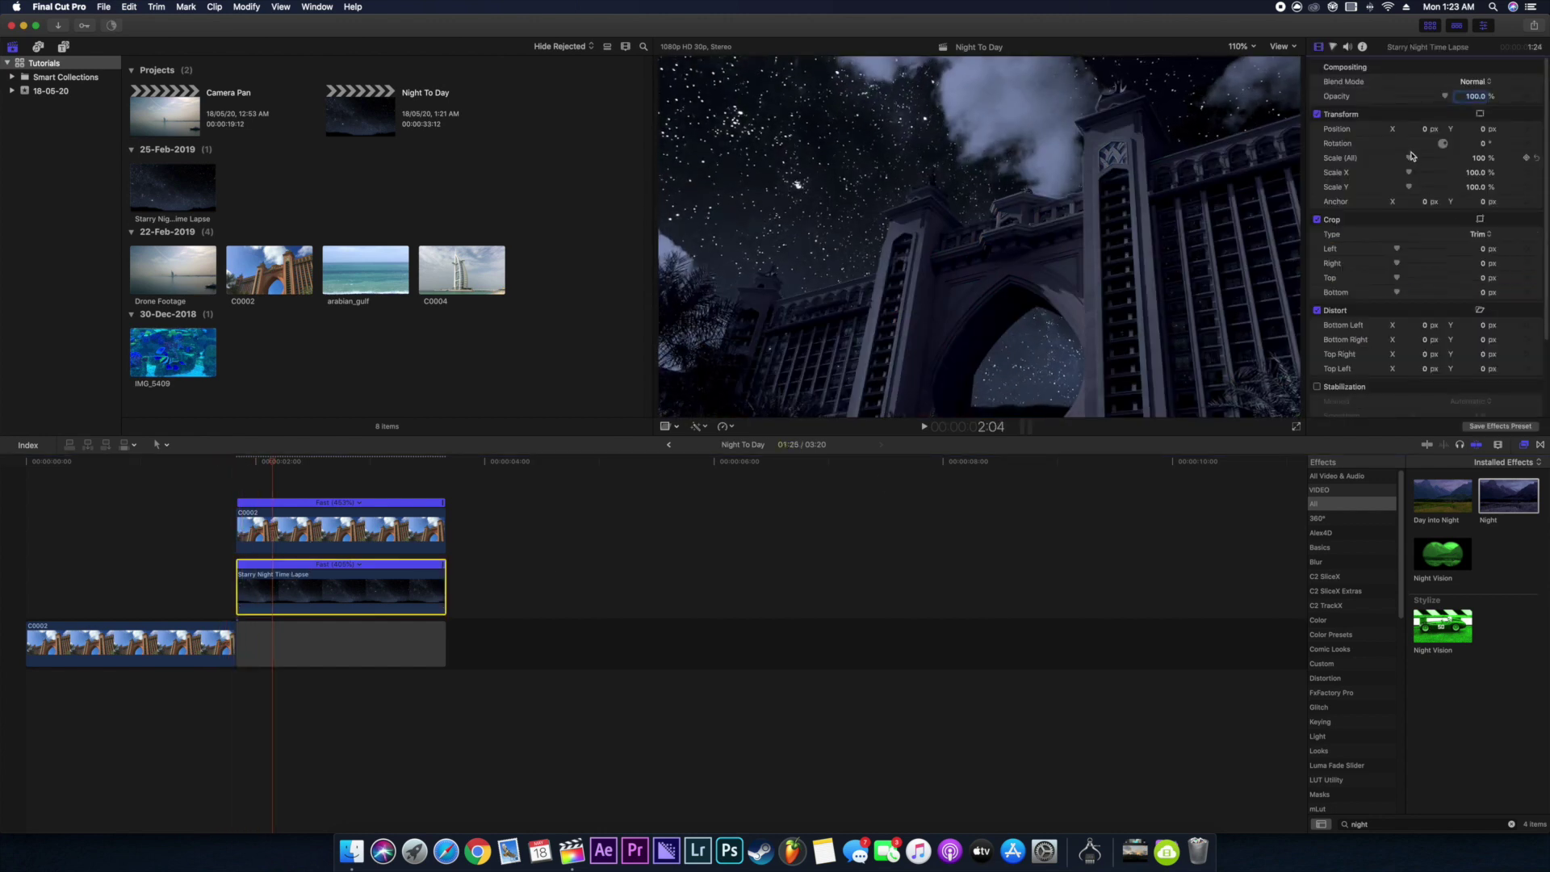
left_click_drag(1411, 156, 1411, 157)
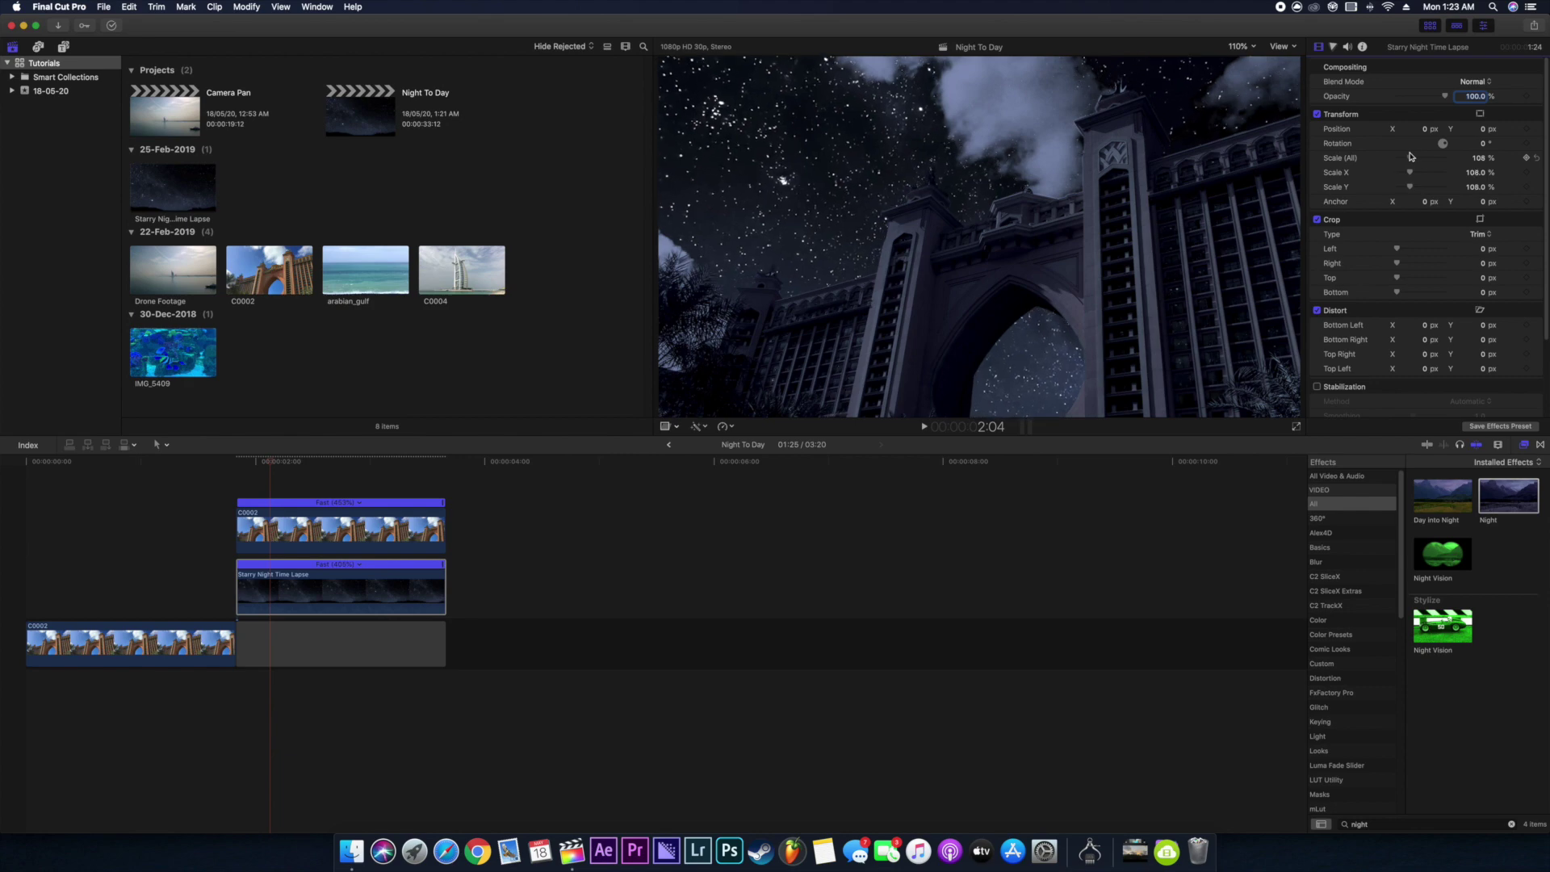
left_click_drag(267, 465, 84, 476)
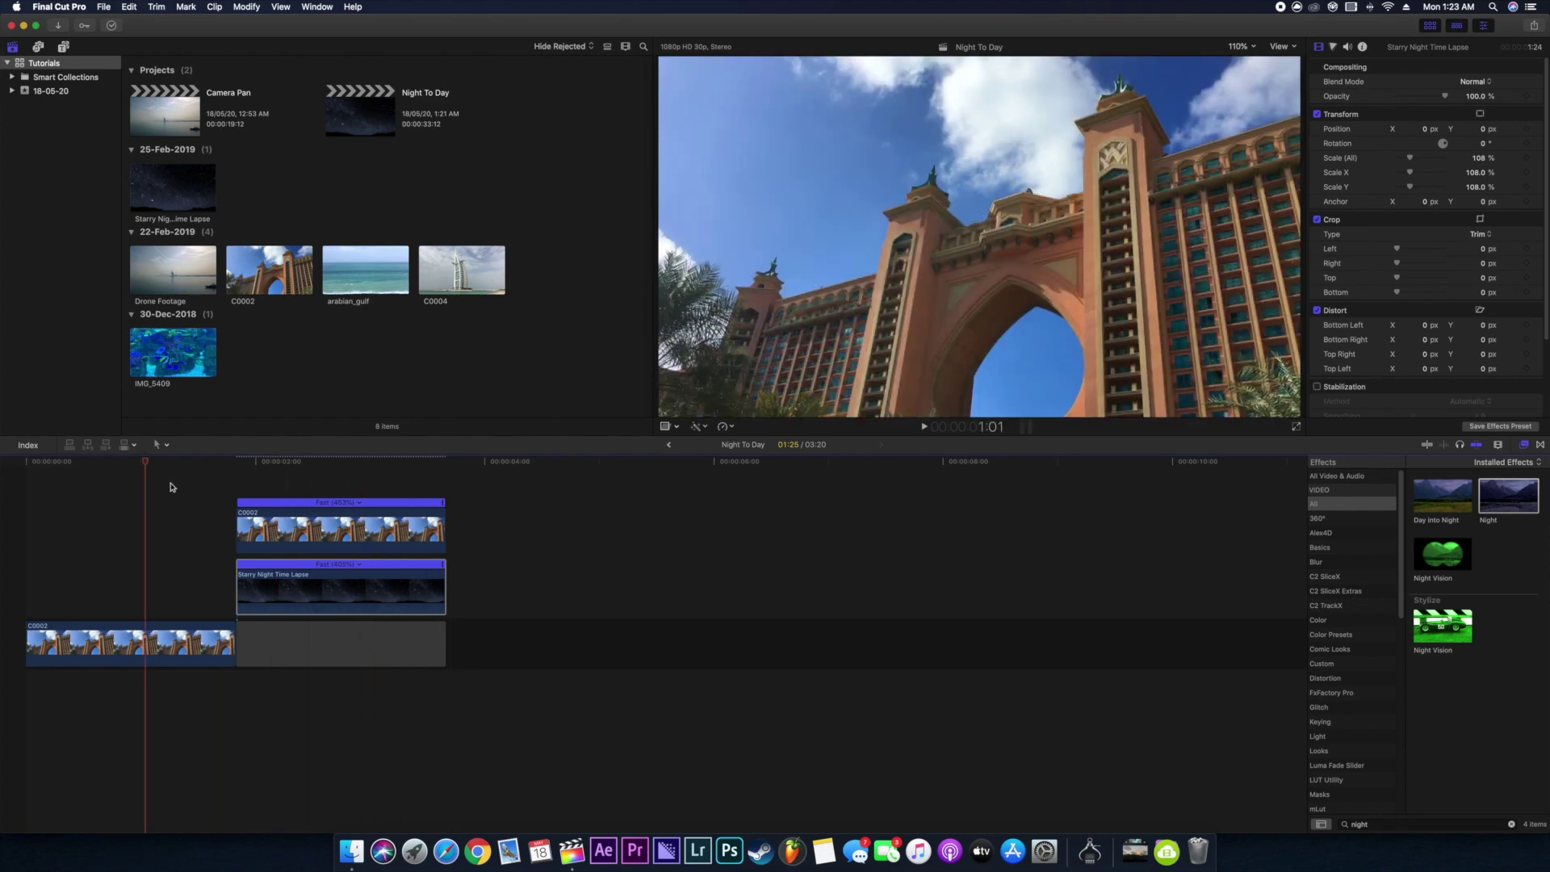
left_click(248, 511)
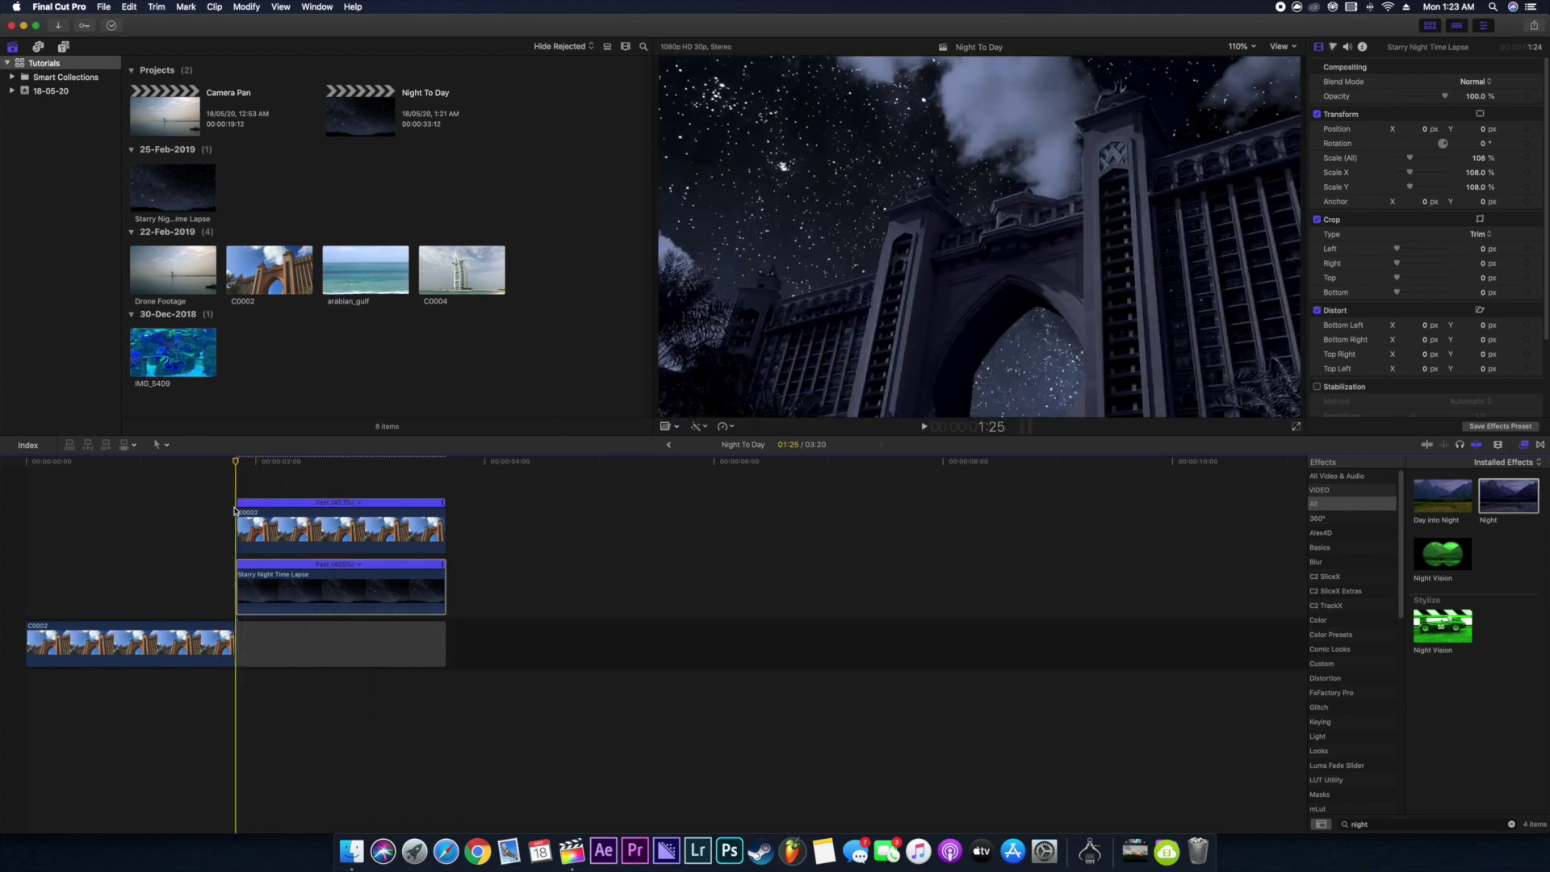
left_click(38, 48)
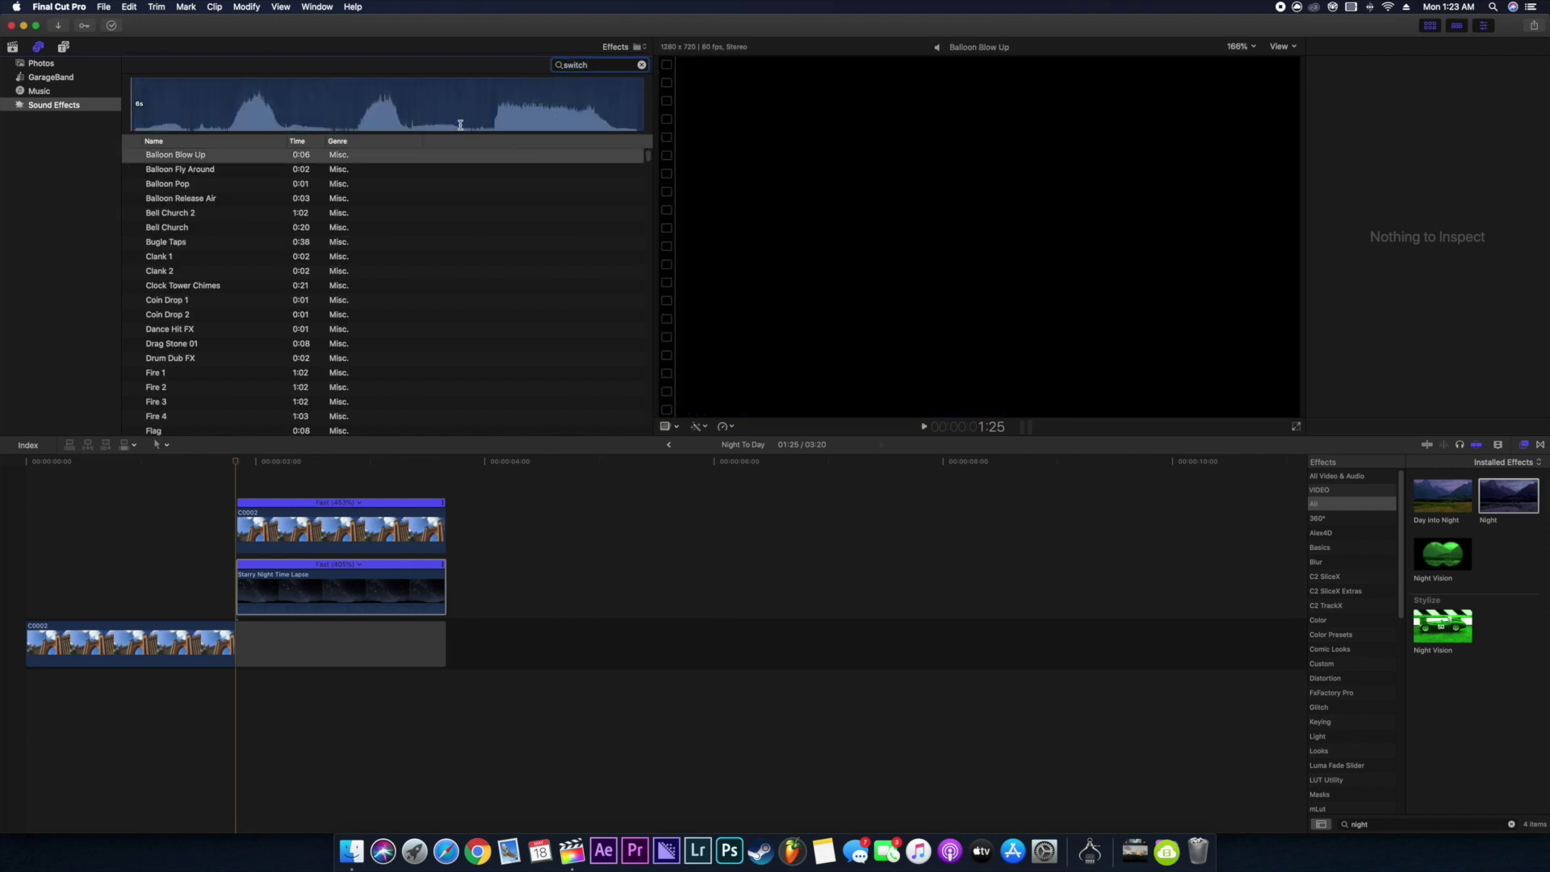
Preview the 'switch' sound effects and place Switch 2 under the day-to-night cut.
double_click(592, 69)
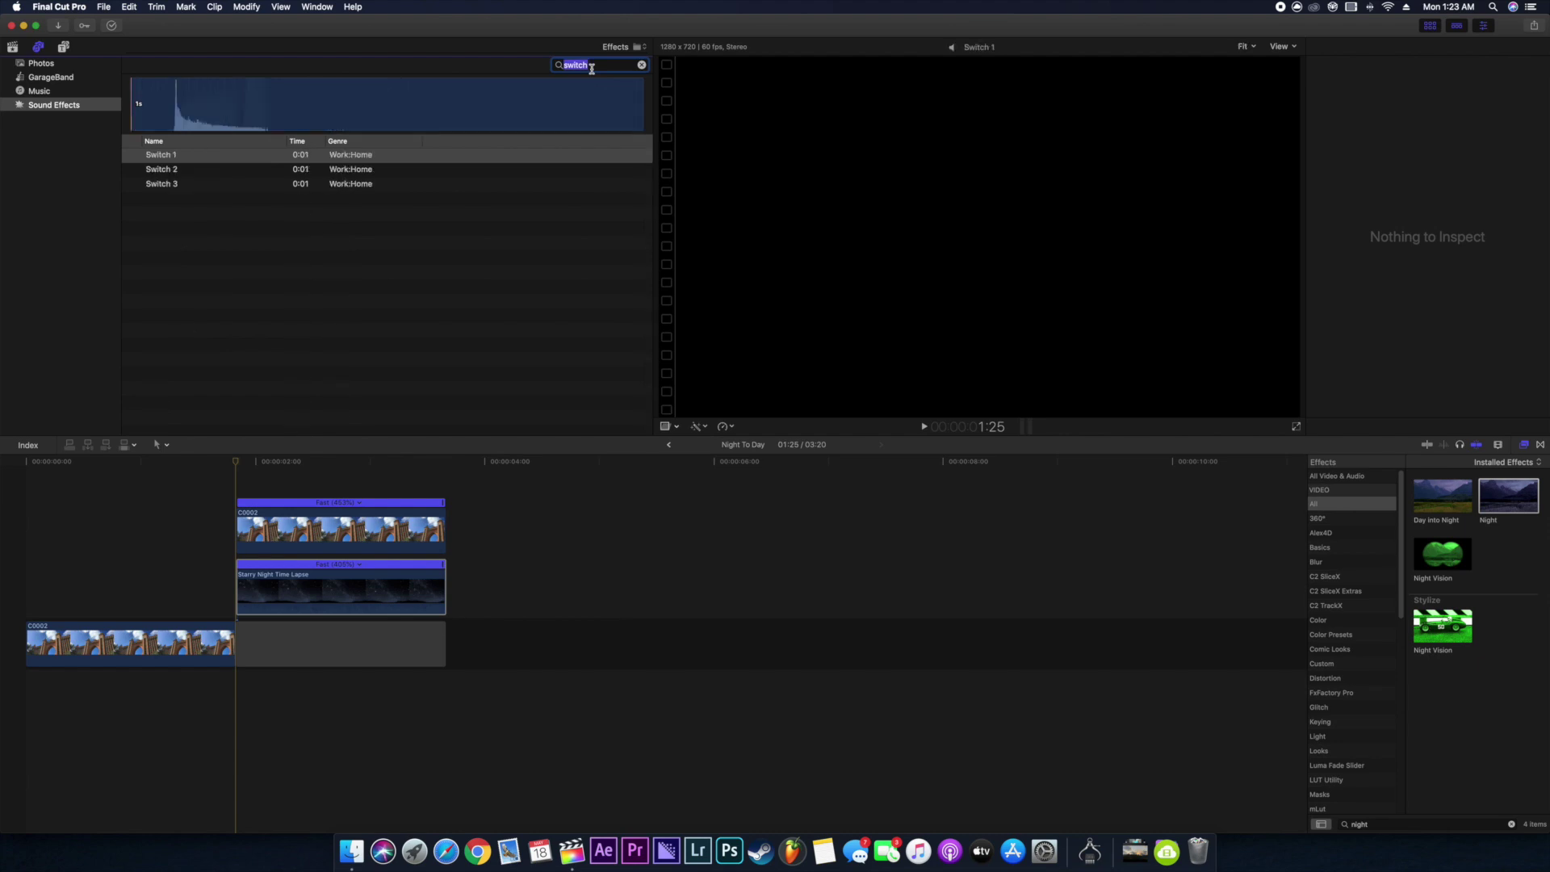
left_click(129, 156)
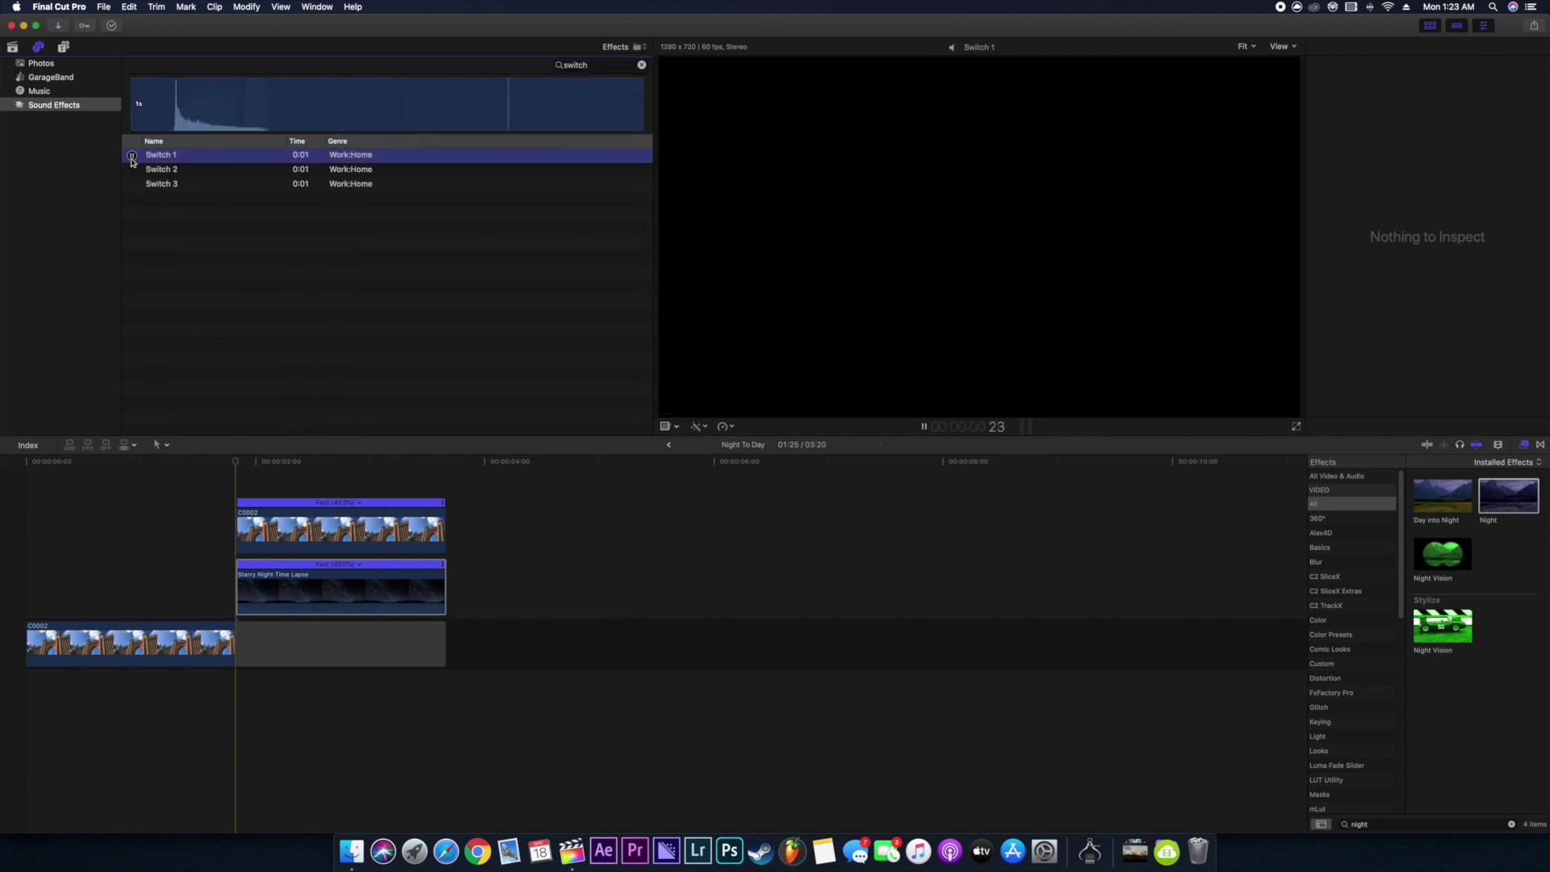
left_click(134, 170)
left_click(133, 184)
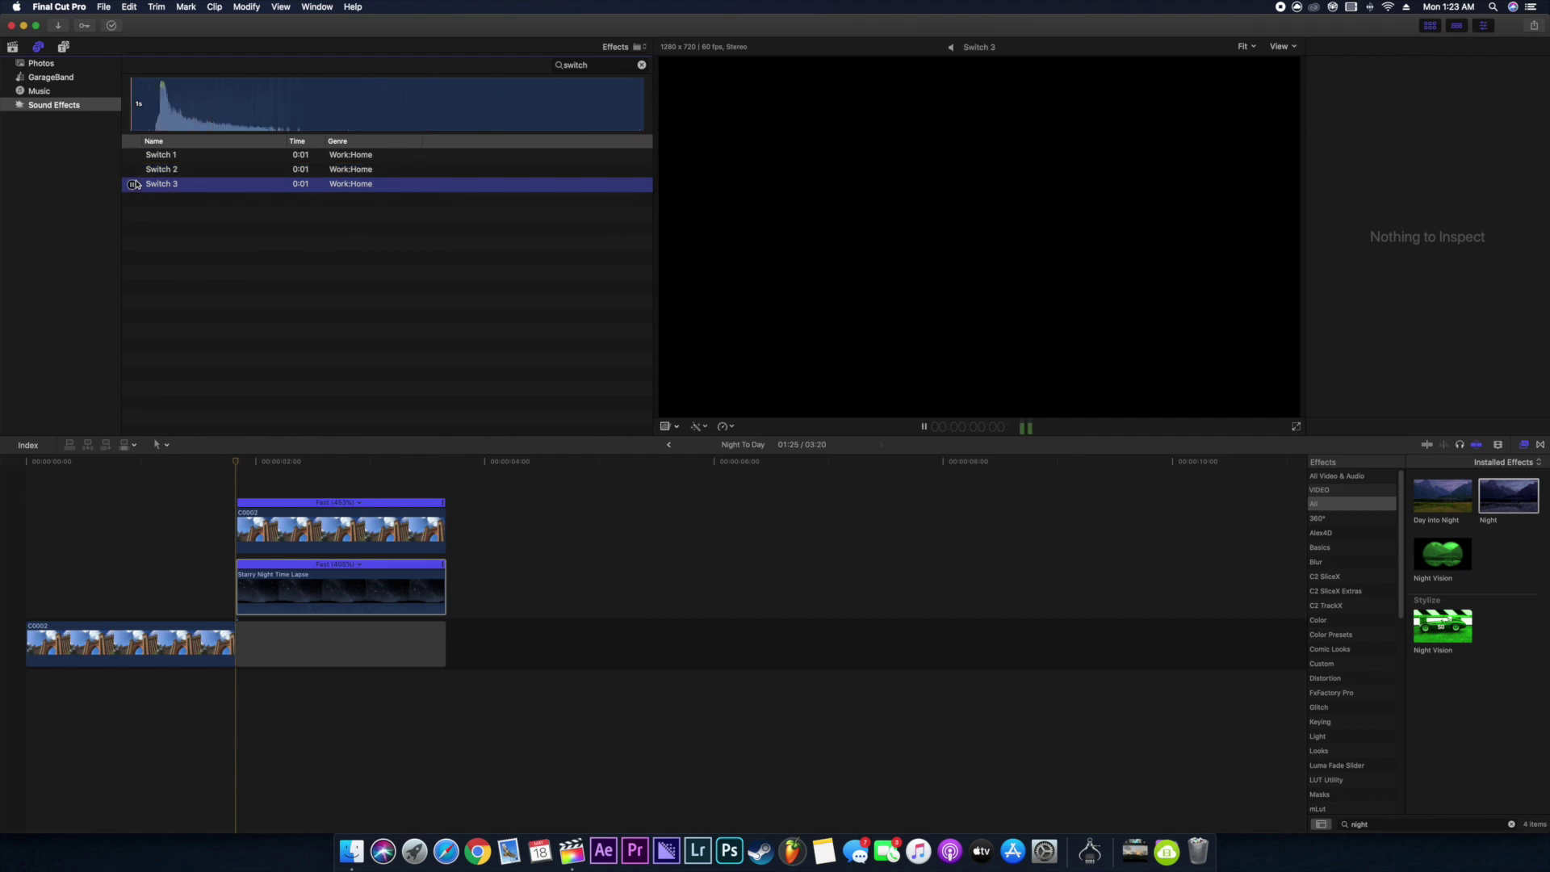
left_click(133, 172)
left_click(132, 171)
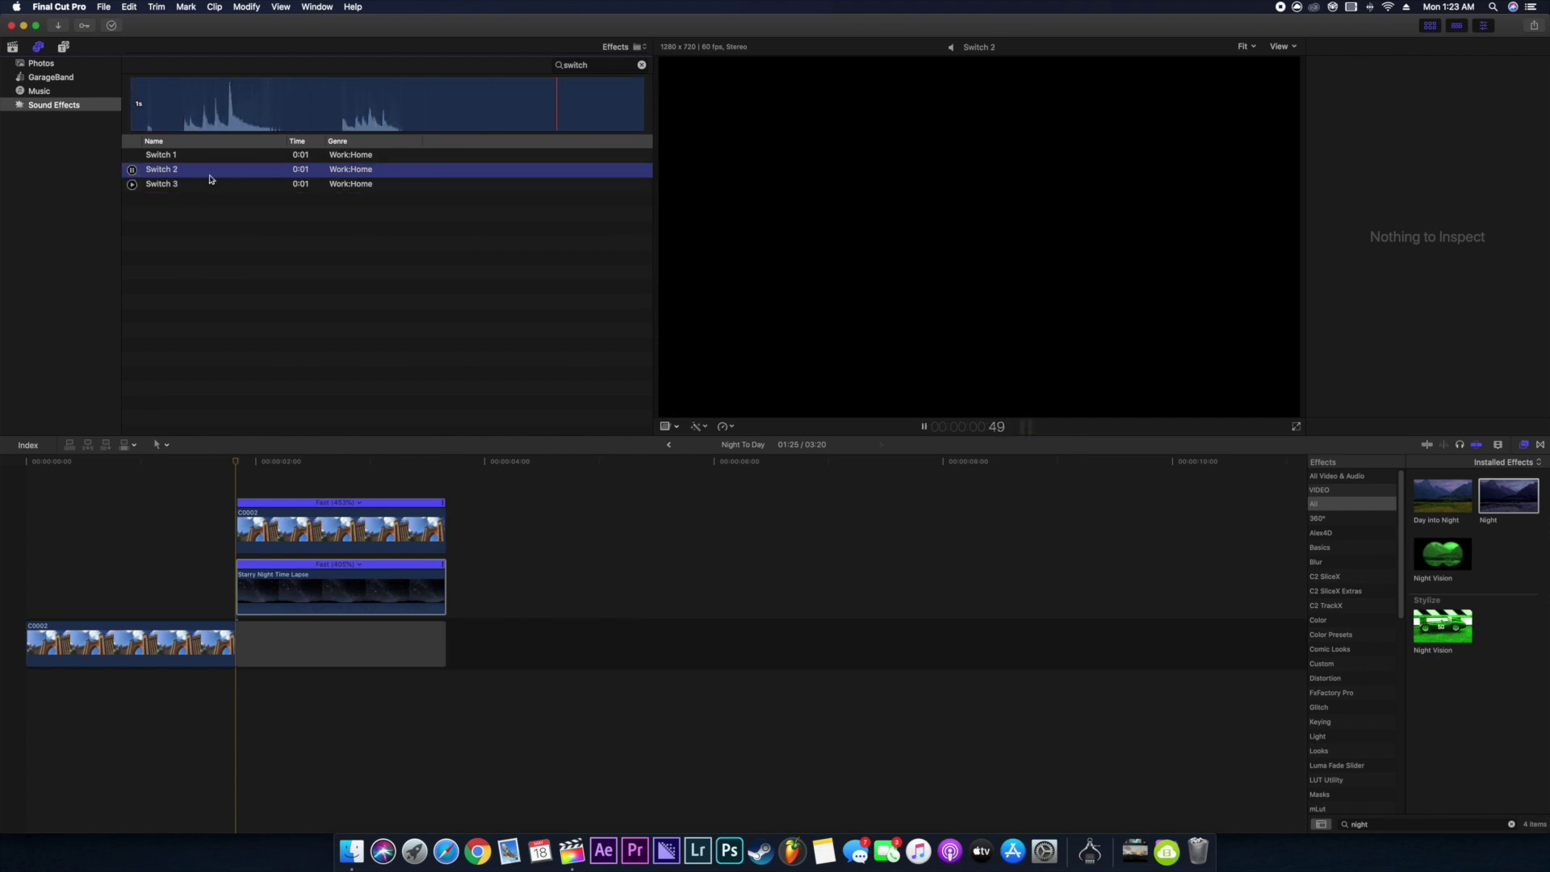
left_click_drag(252, 714, 253, 669)
Nudge Switch 2 to sync with the cut and play the project back from the start.
left_click(212, 460)
key("space")
left_click(207, 469)
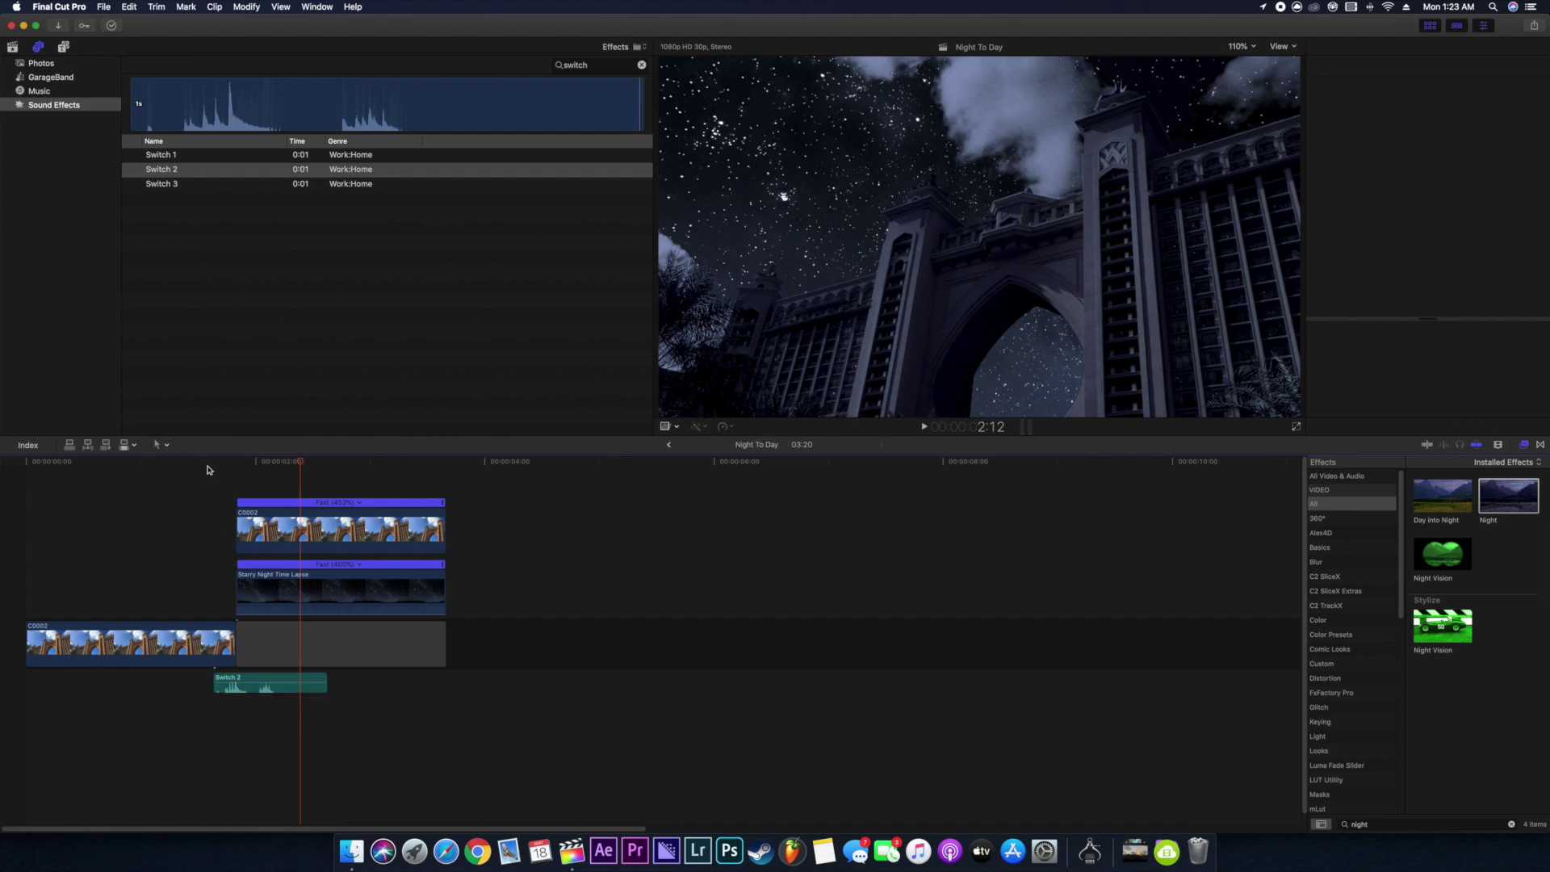
key("s")
key("space")
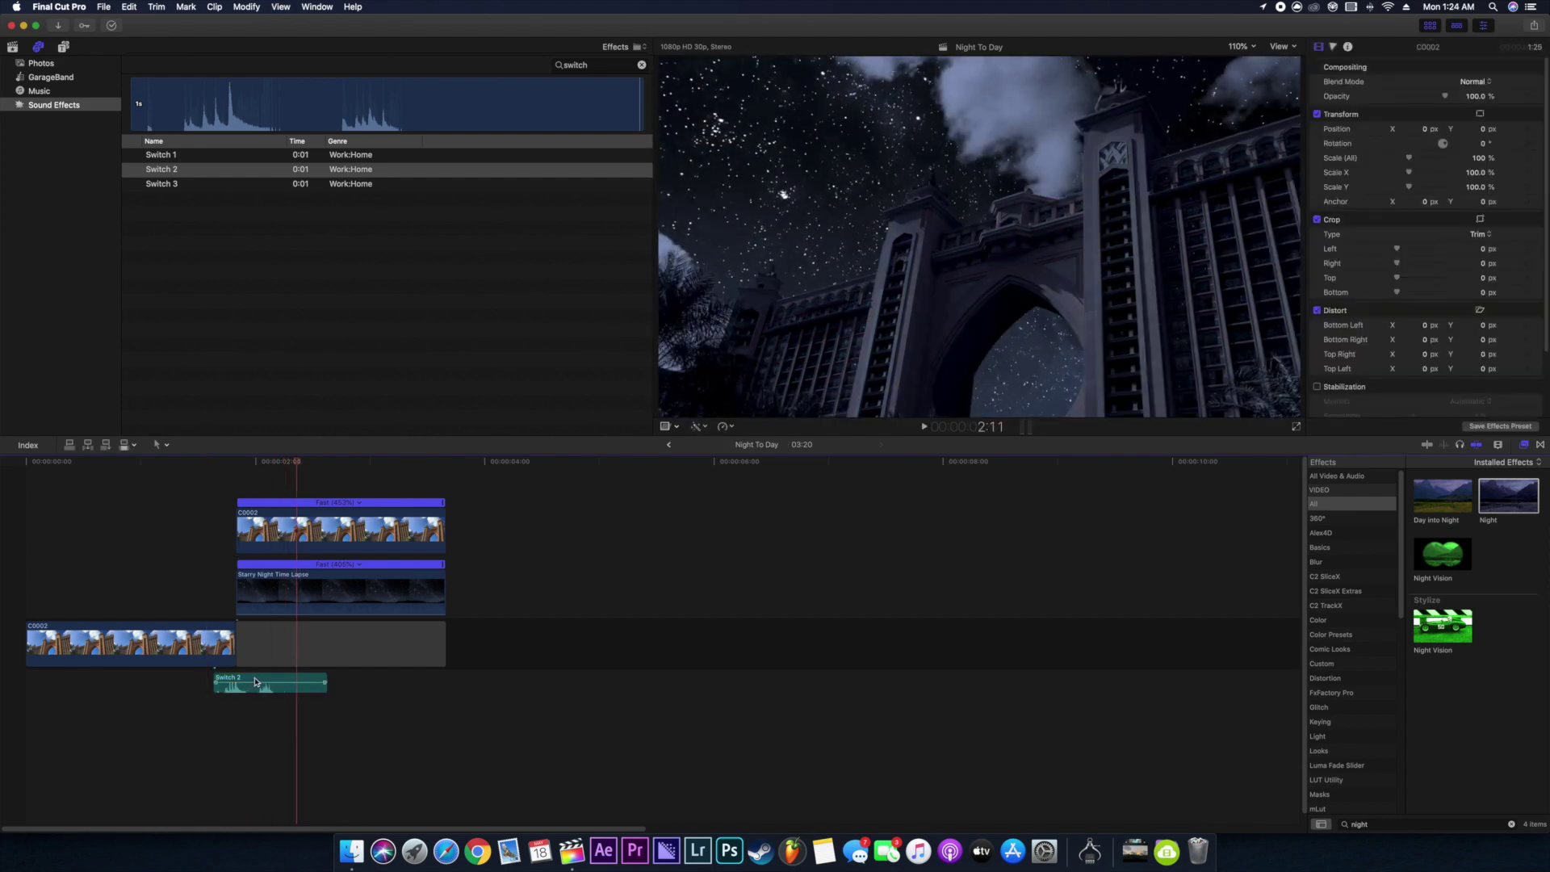
left_click_drag(255, 683, 255, 682)
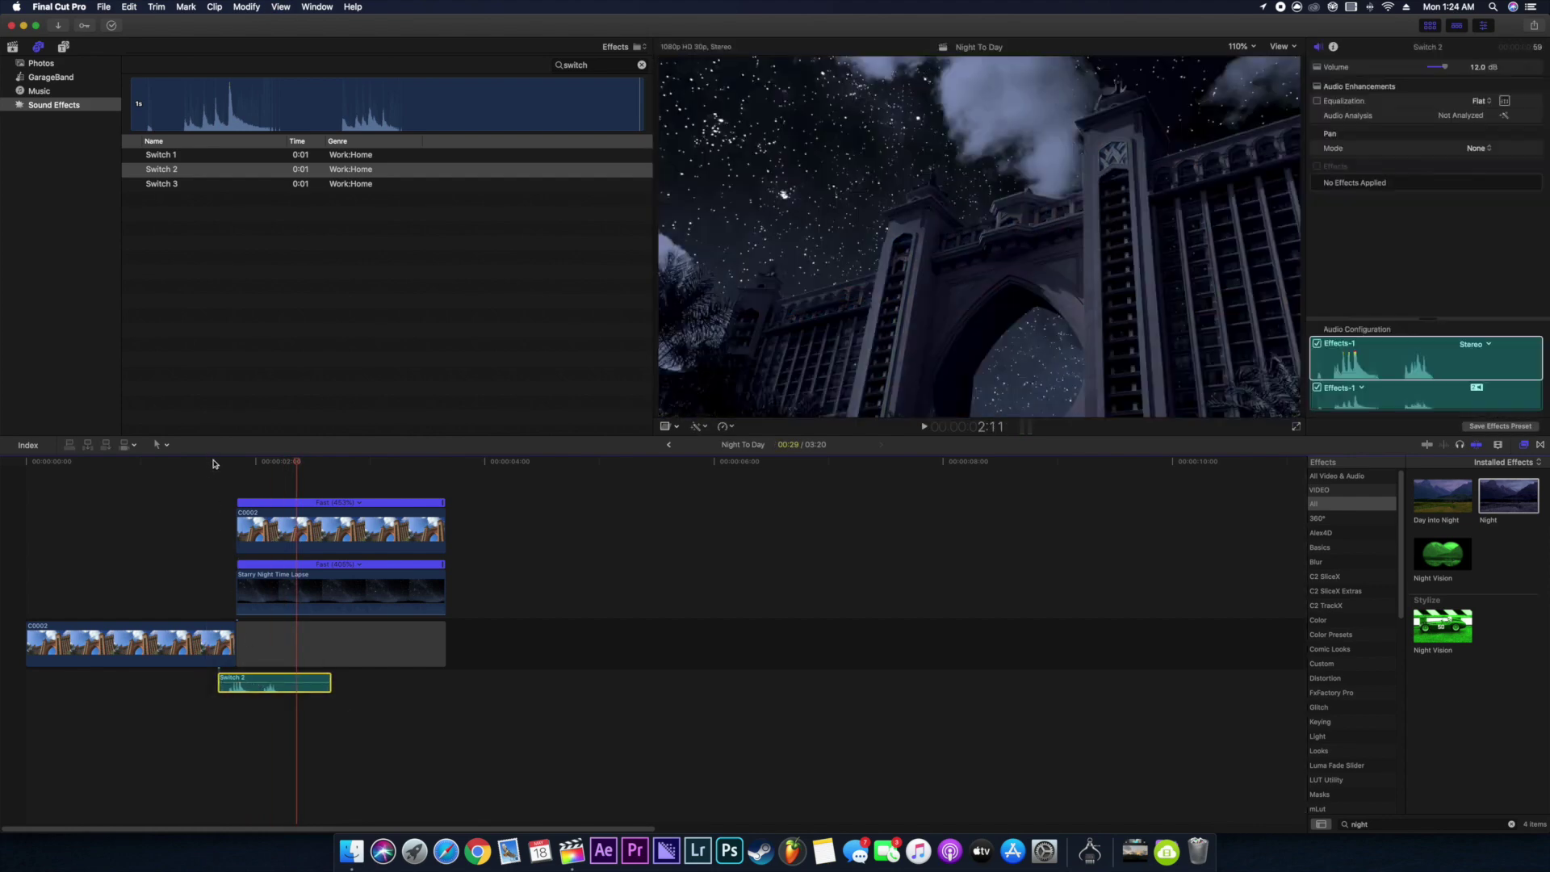
key("space")
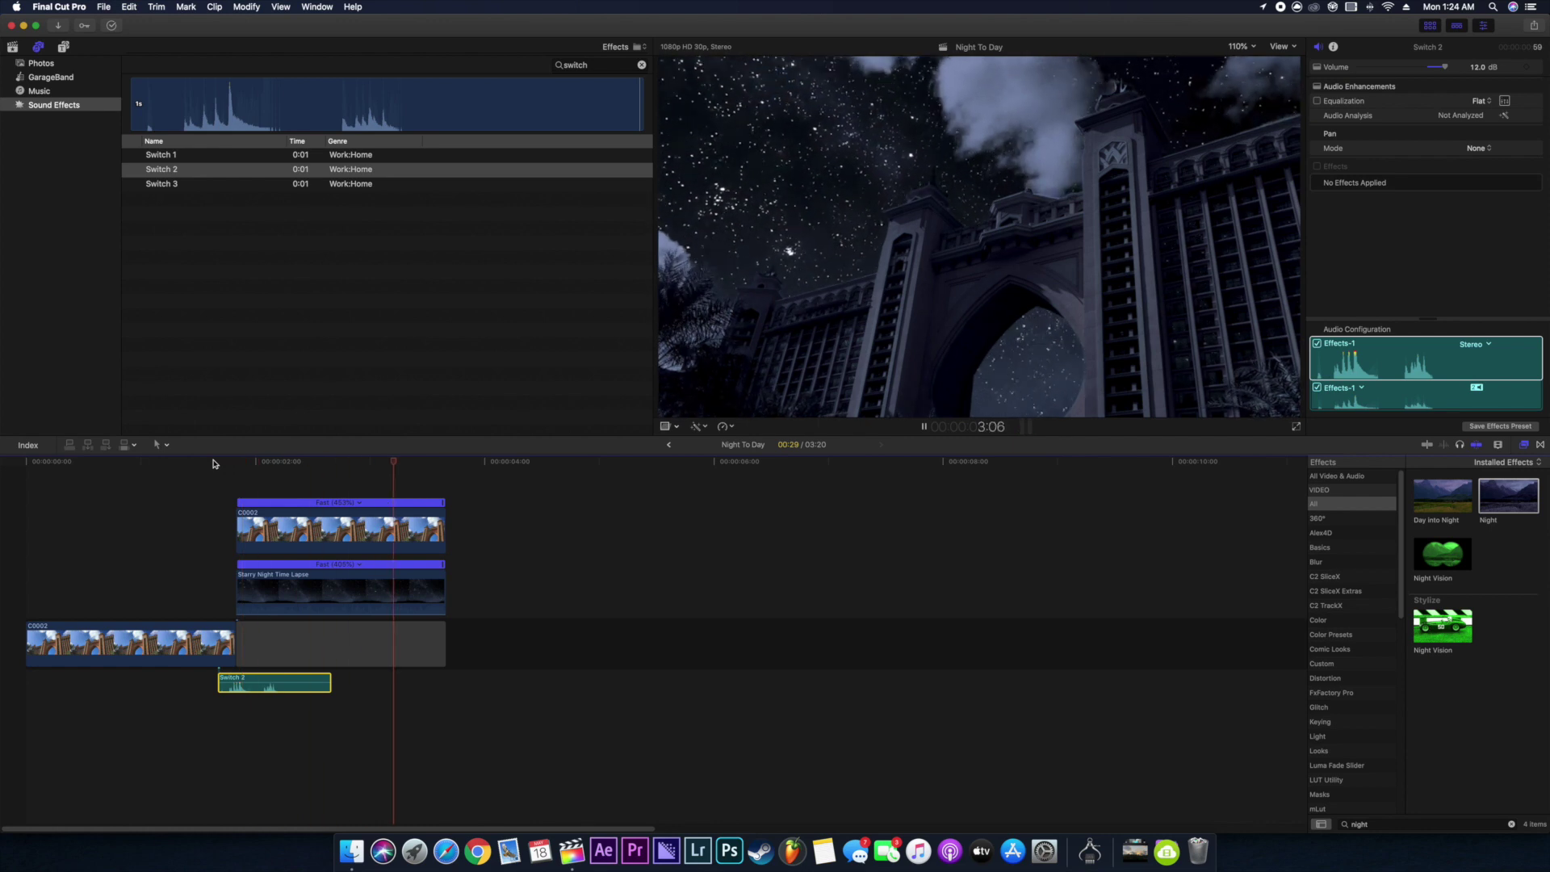
key("Home")
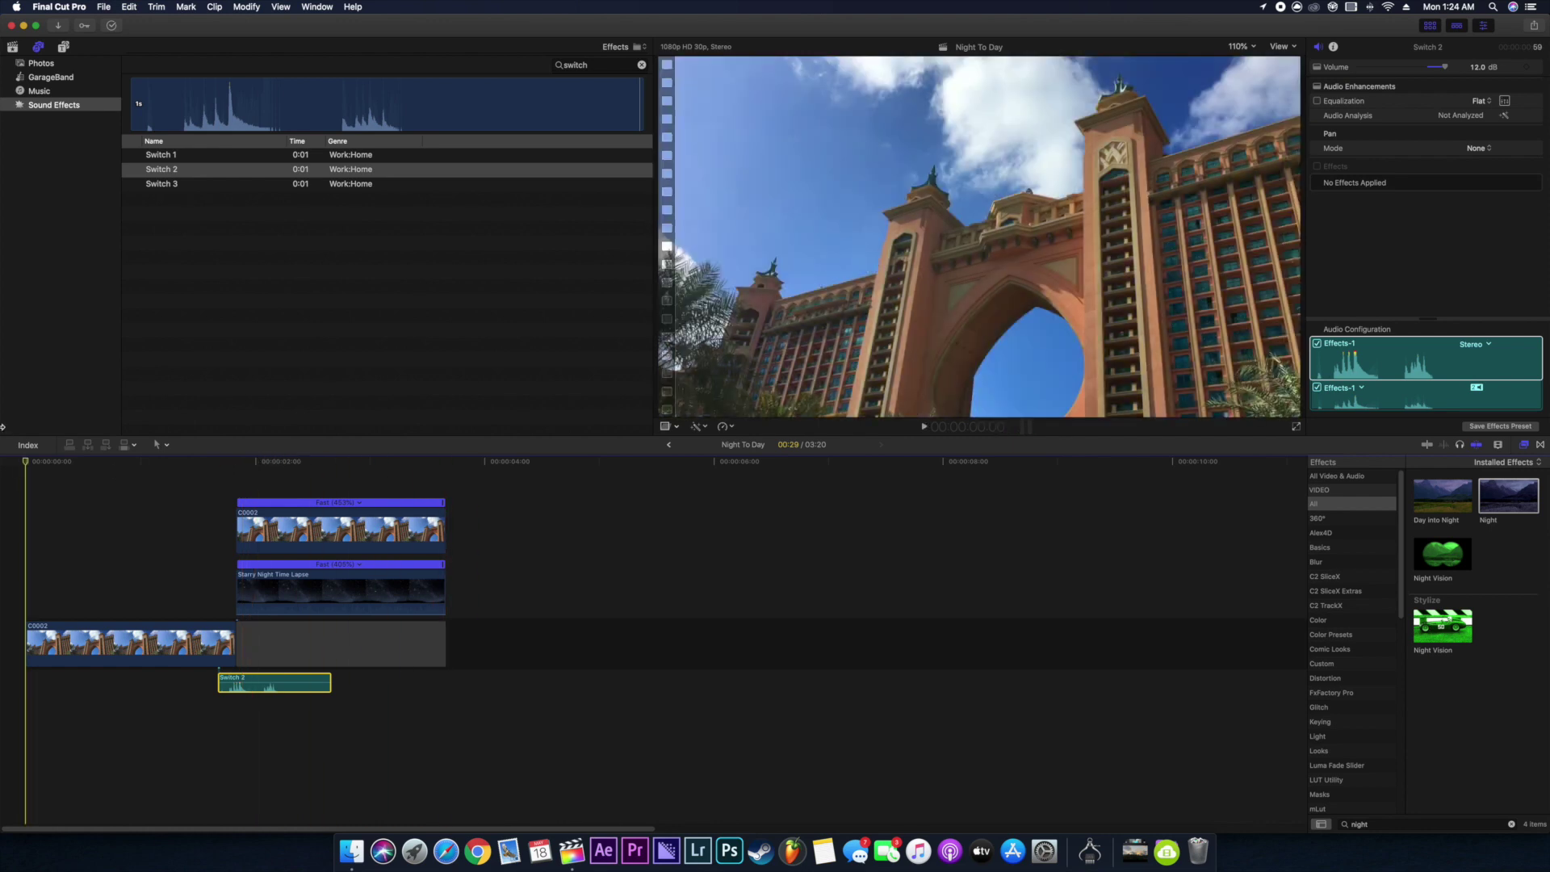
key("space")
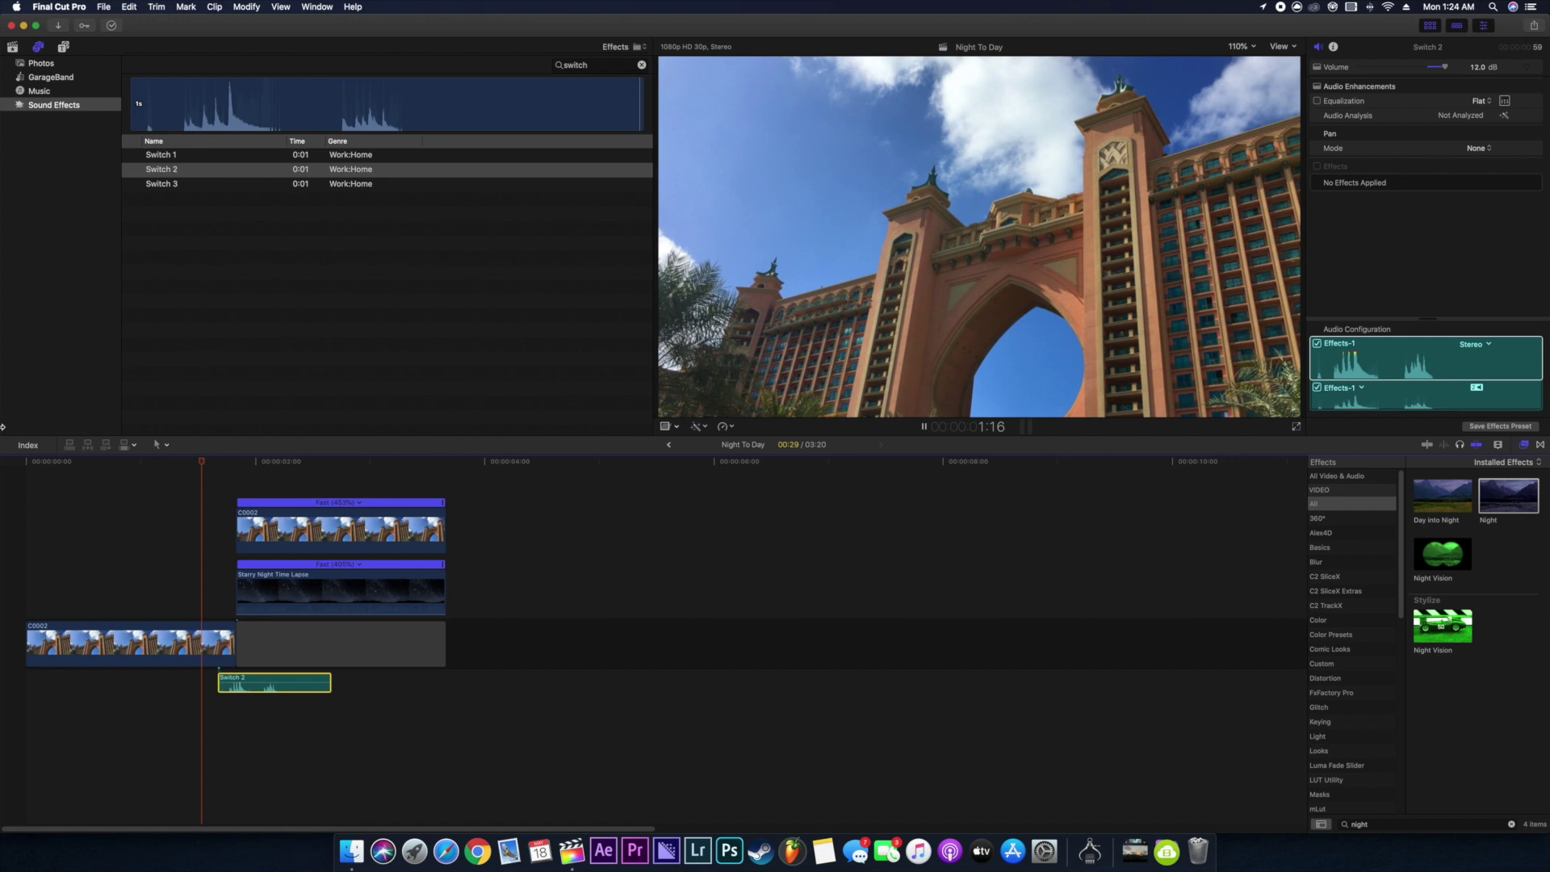